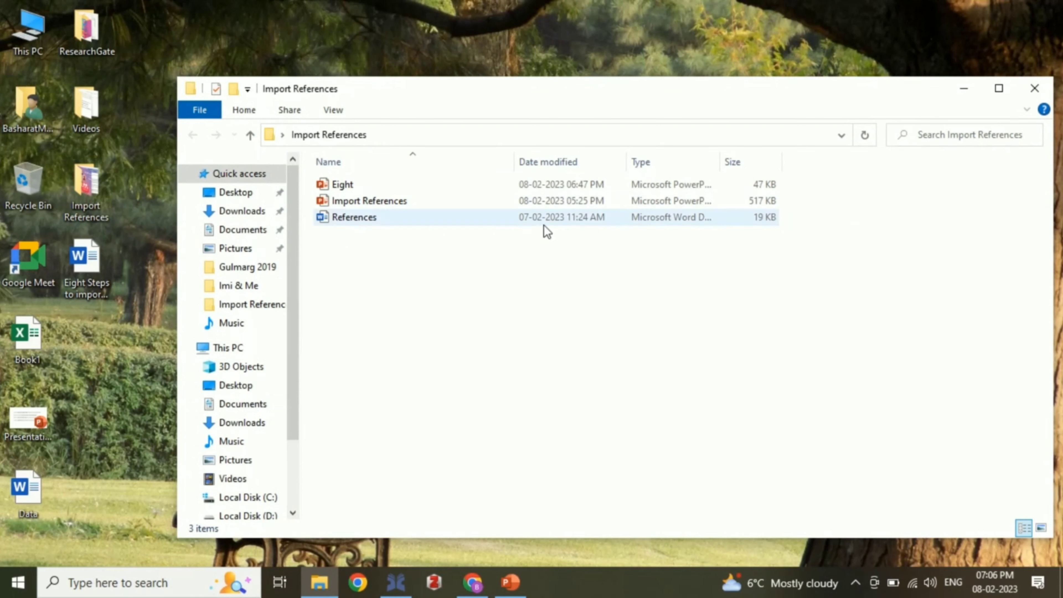
Step: Open the References .docx from the Import References folder in Word
double_click(409, 217)
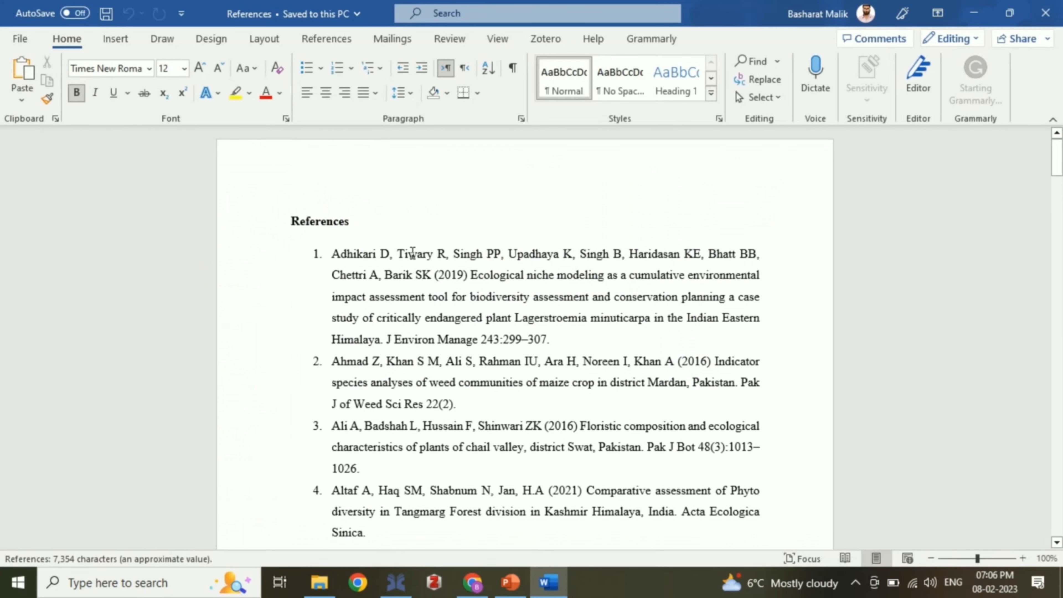
Step: Delete the References heading and set the whole reference list's numbering to None
drag(355, 227, 256, 226)
key(Delete)
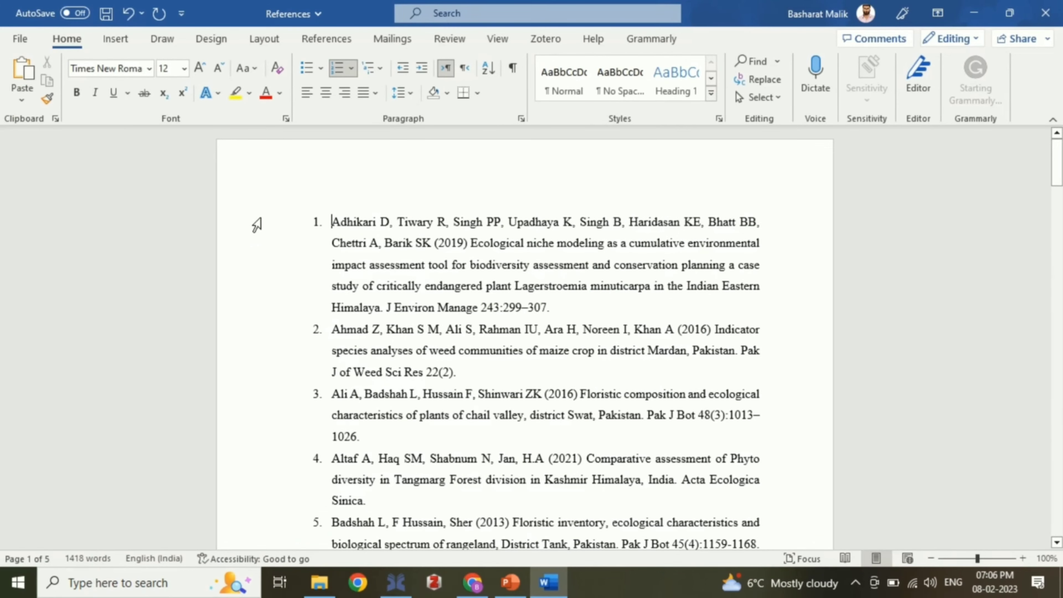
key(ctrl+a)
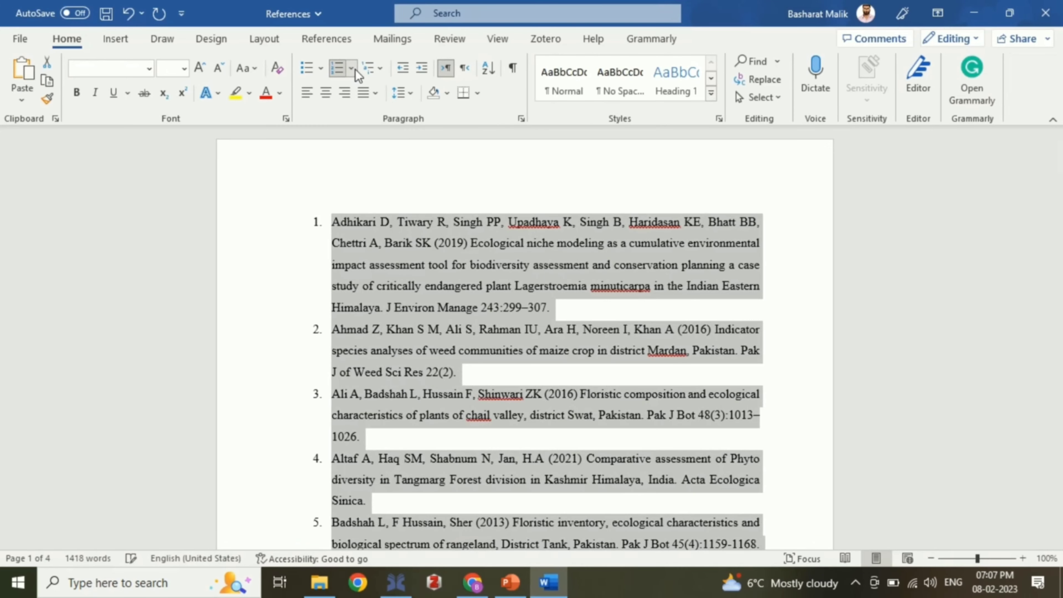
click(351, 68)
click(363, 133)
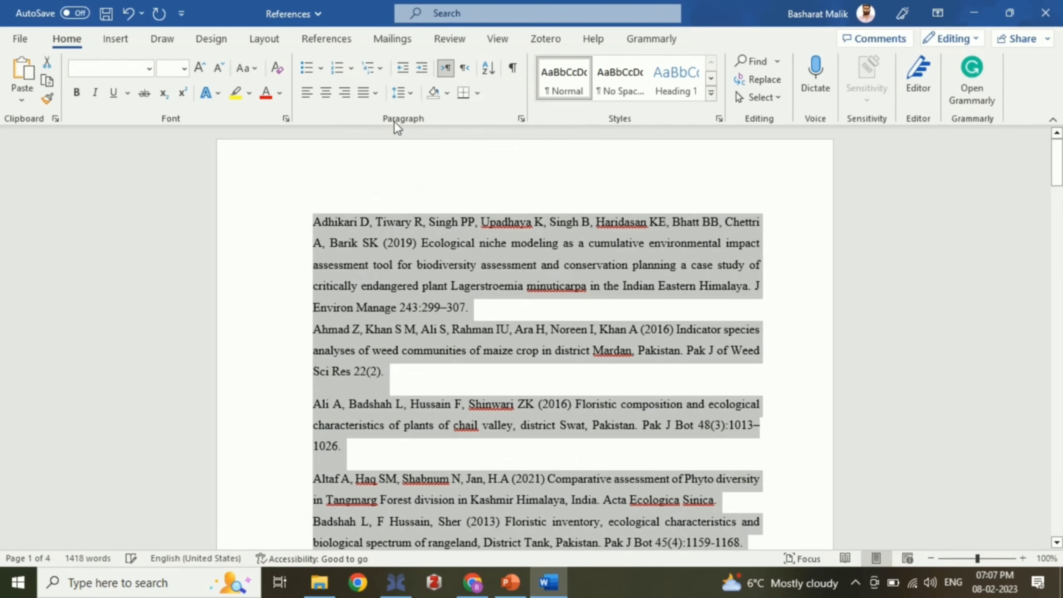
Step: Reselect the document, show paragraph marks, and bring up Find and Replace with Ctrl+H
click(475, 223)
key(ctrl+a)
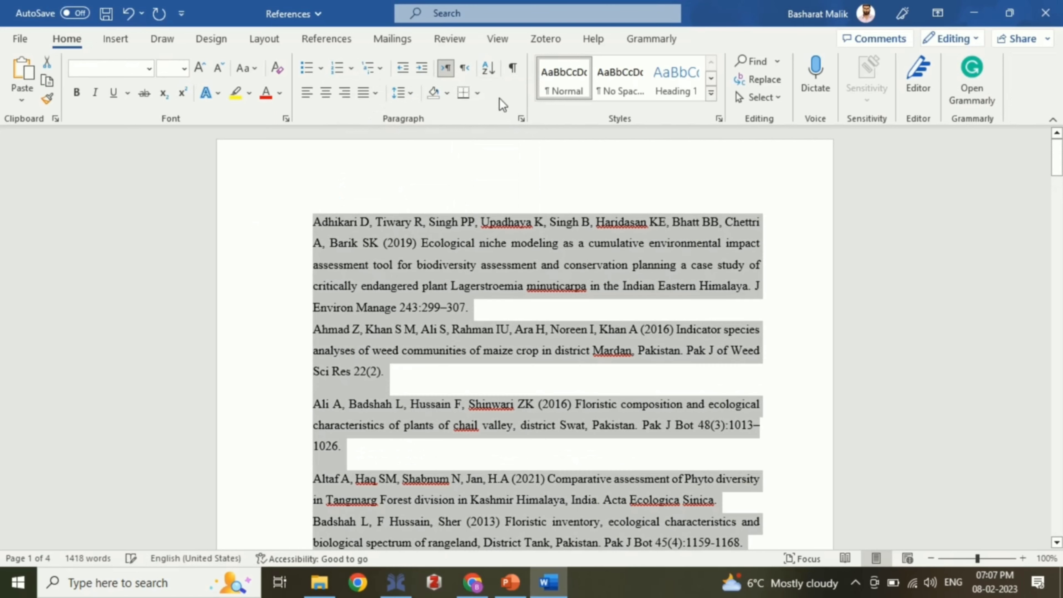
click(514, 68)
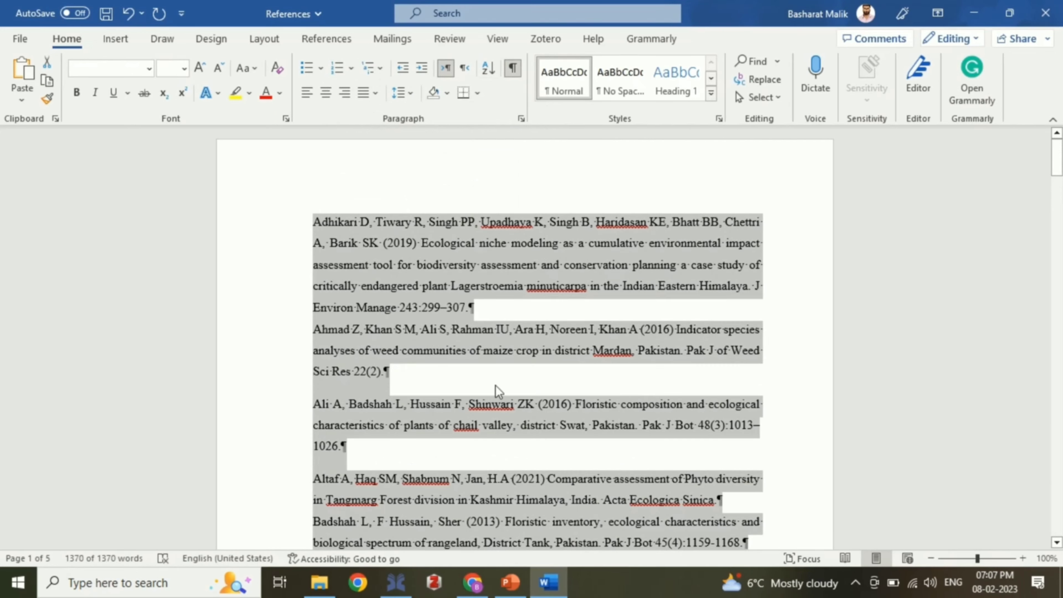
key(ctrl+h)
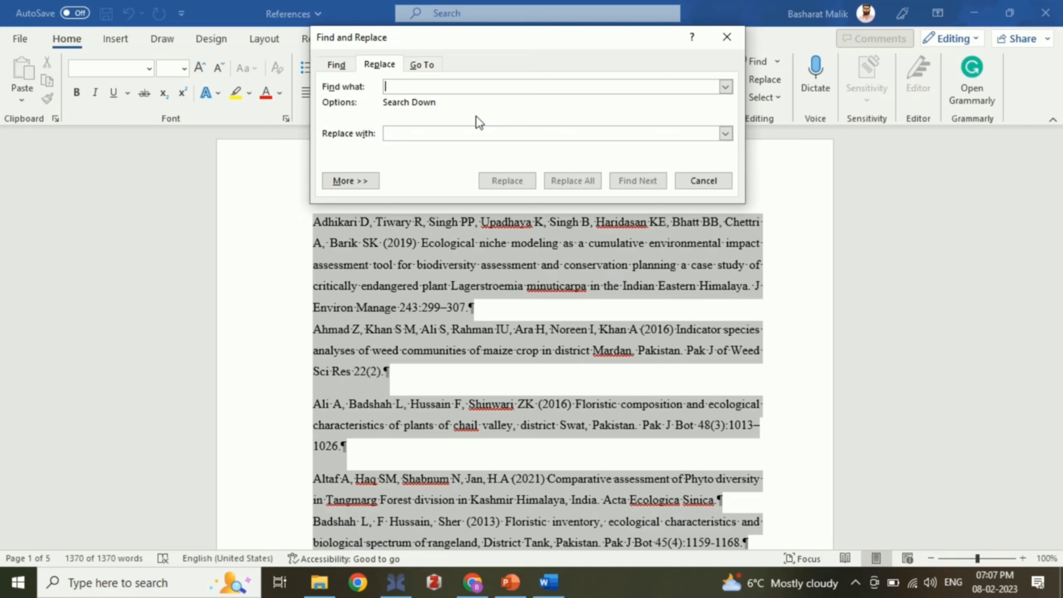
Step: Replace every ^p with ^p^p throughout the document, making 48 replacements
text(^)
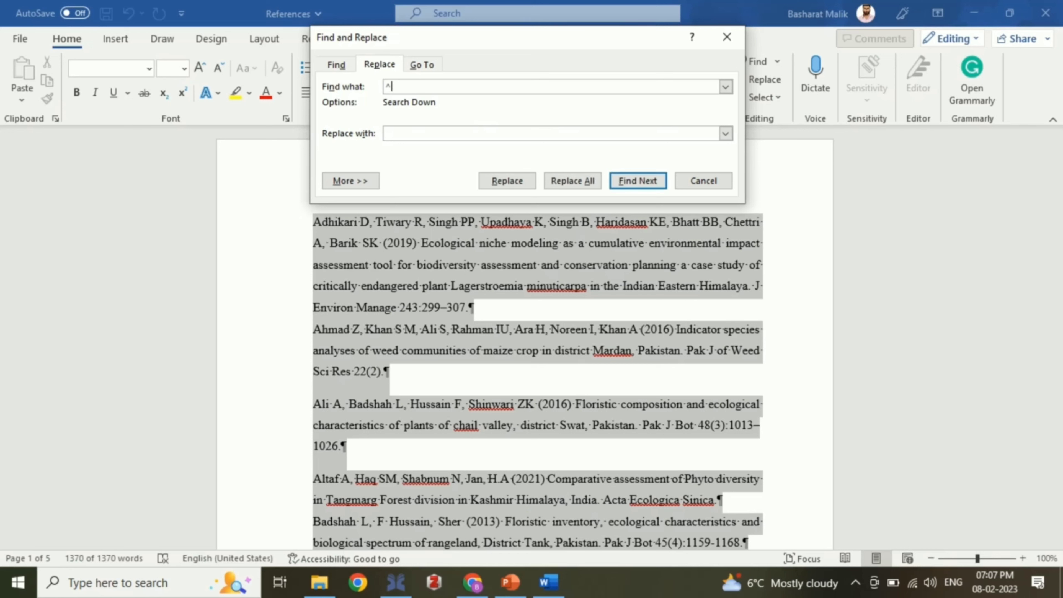
text(p)
key(Tab)
text(^p^p)
click(561, 182)
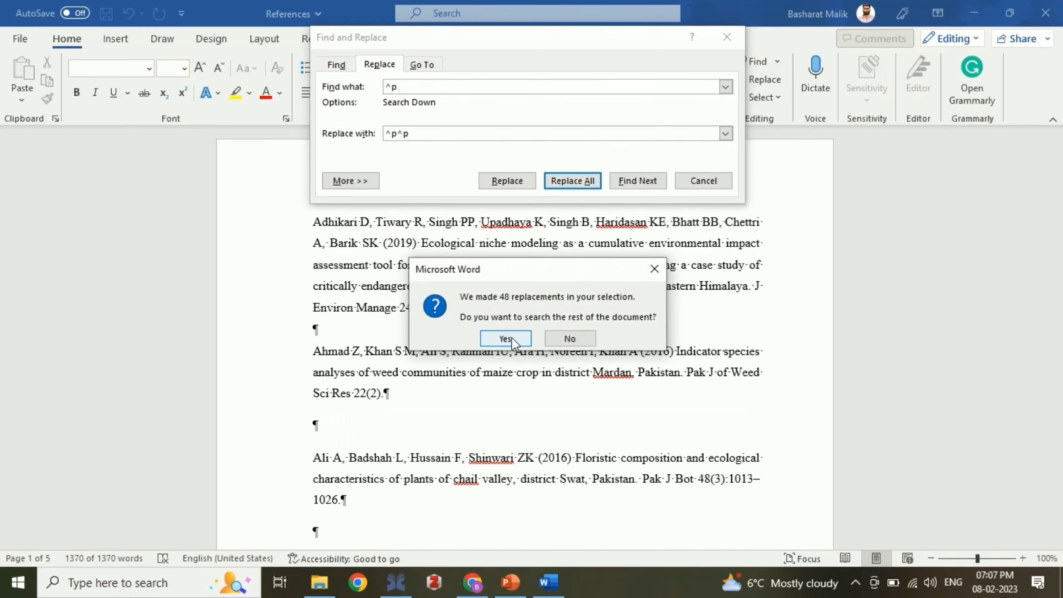
click(514, 339)
click(539, 335)
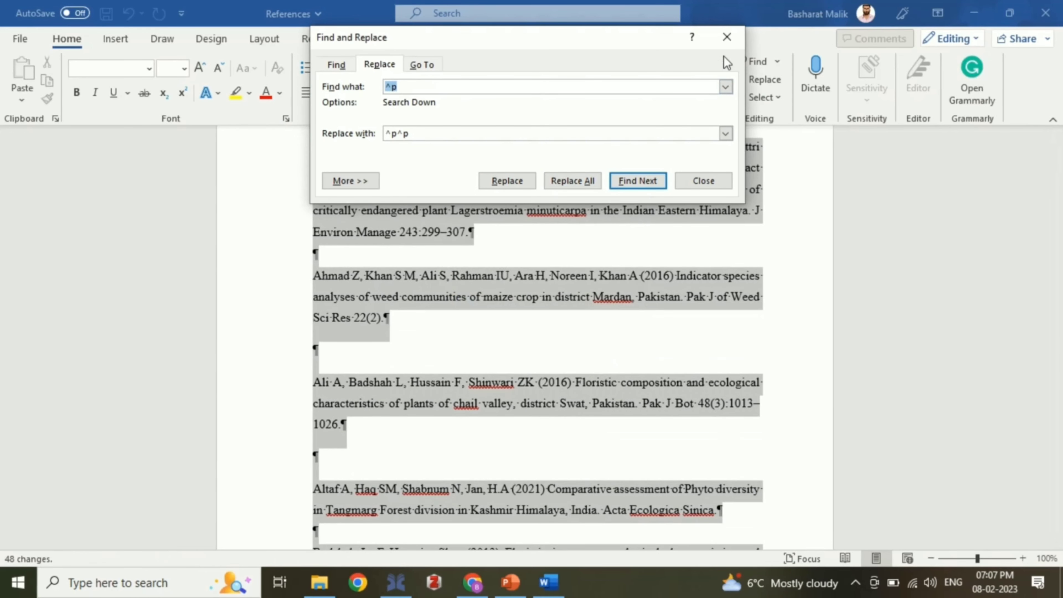
click(729, 41)
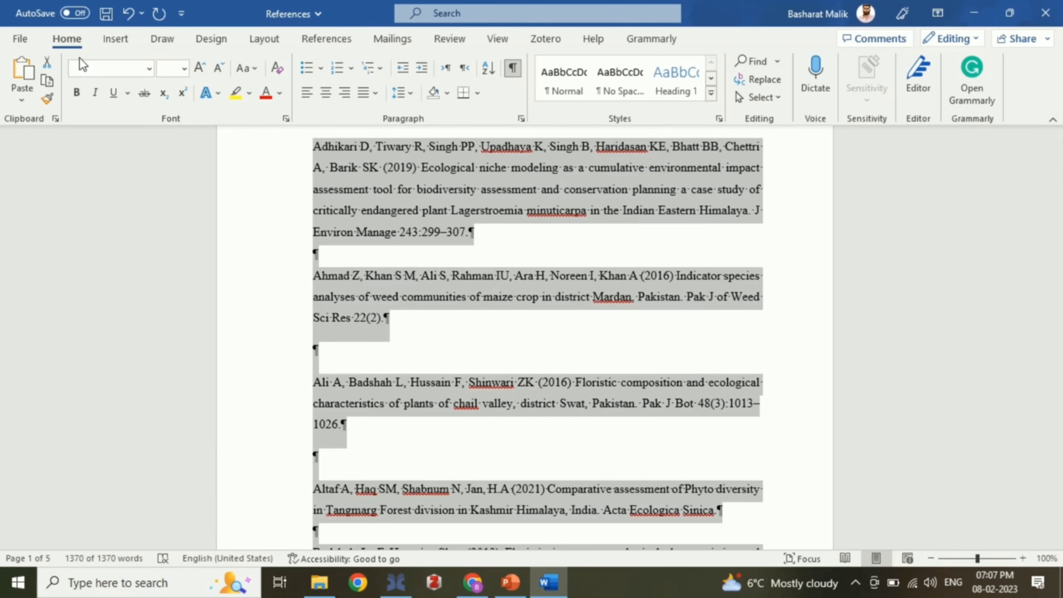
Step: Save the document as Plain Text References.txt in Desktop > Import References
click(28, 40)
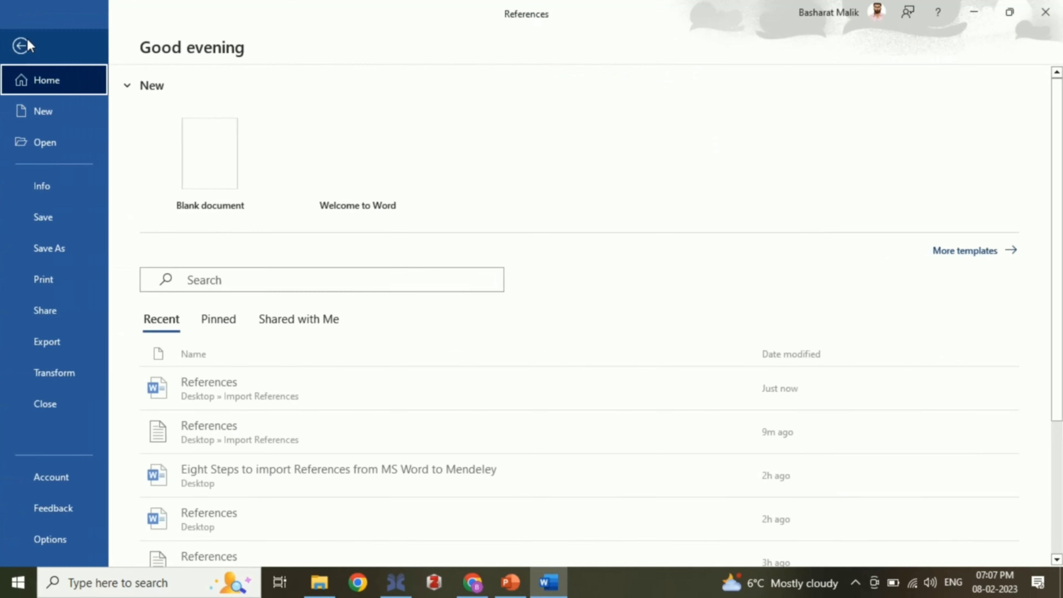
click(58, 247)
click(540, 139)
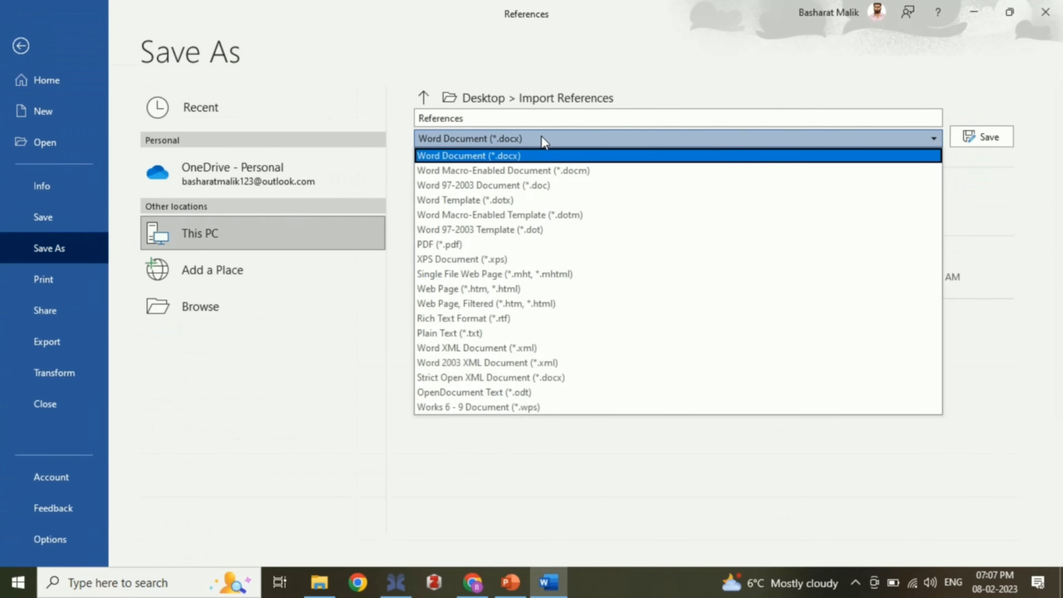
click(501, 334)
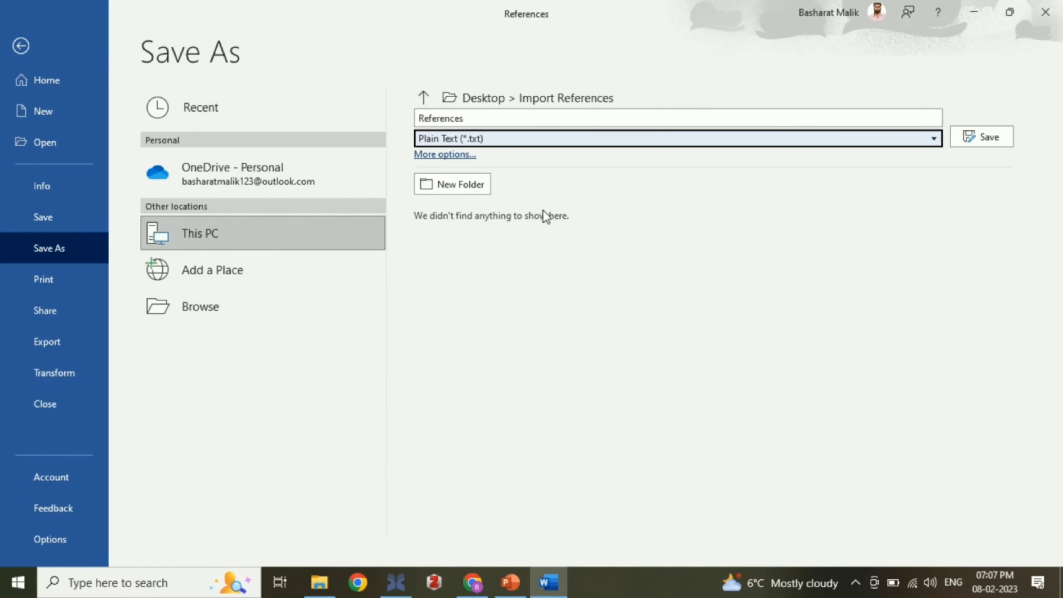
click(466, 157)
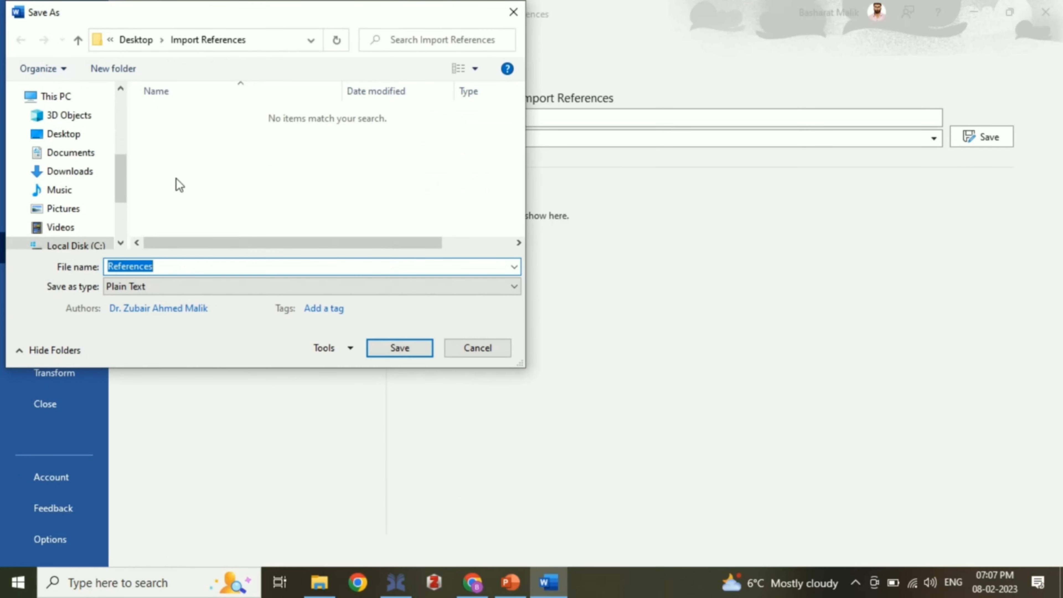
click(85, 135)
double_click(199, 117)
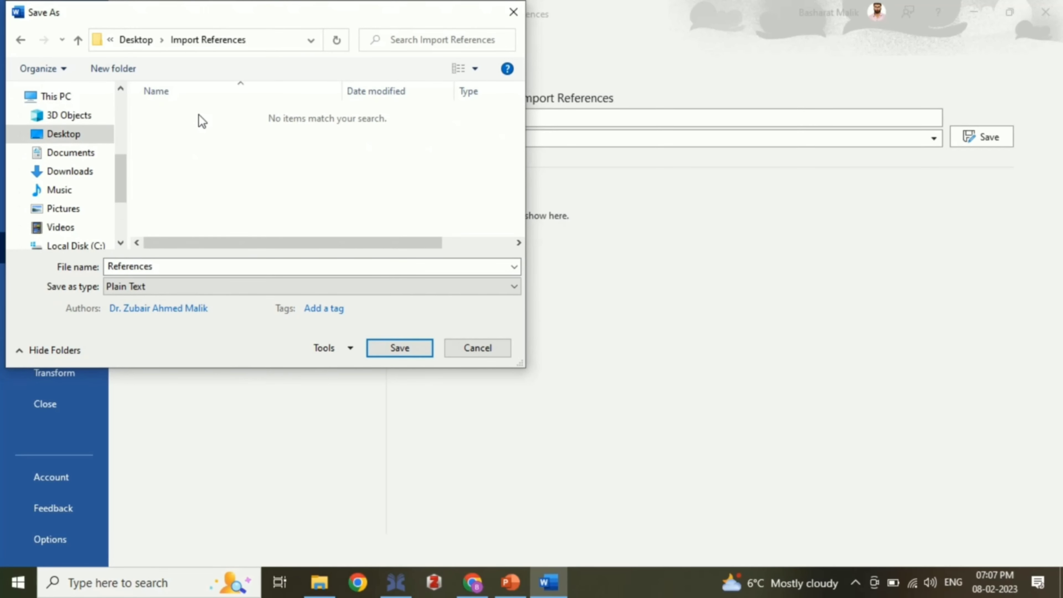
double_click(185, 266)
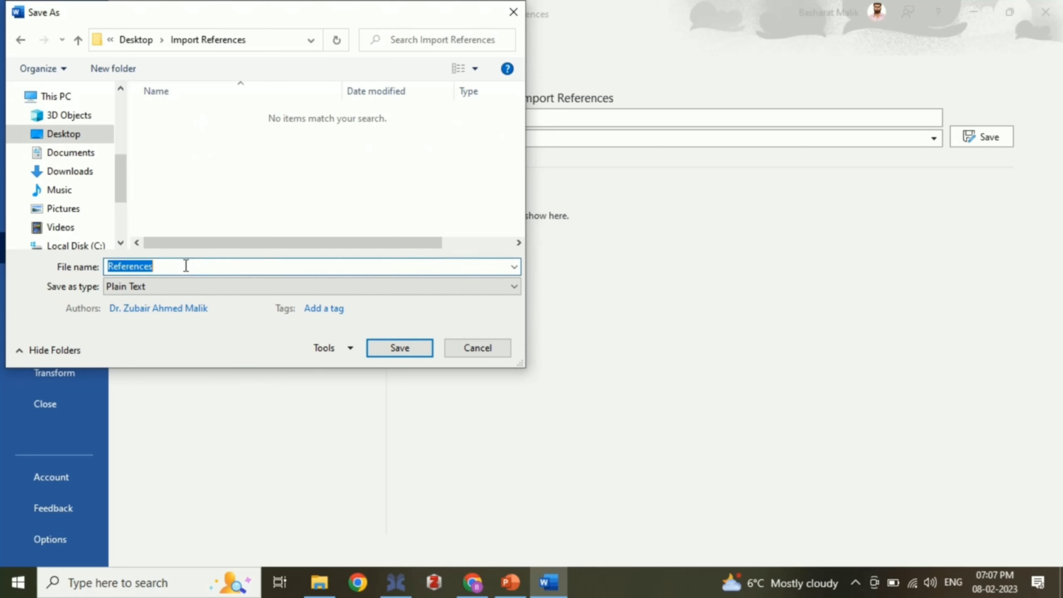
click(415, 351)
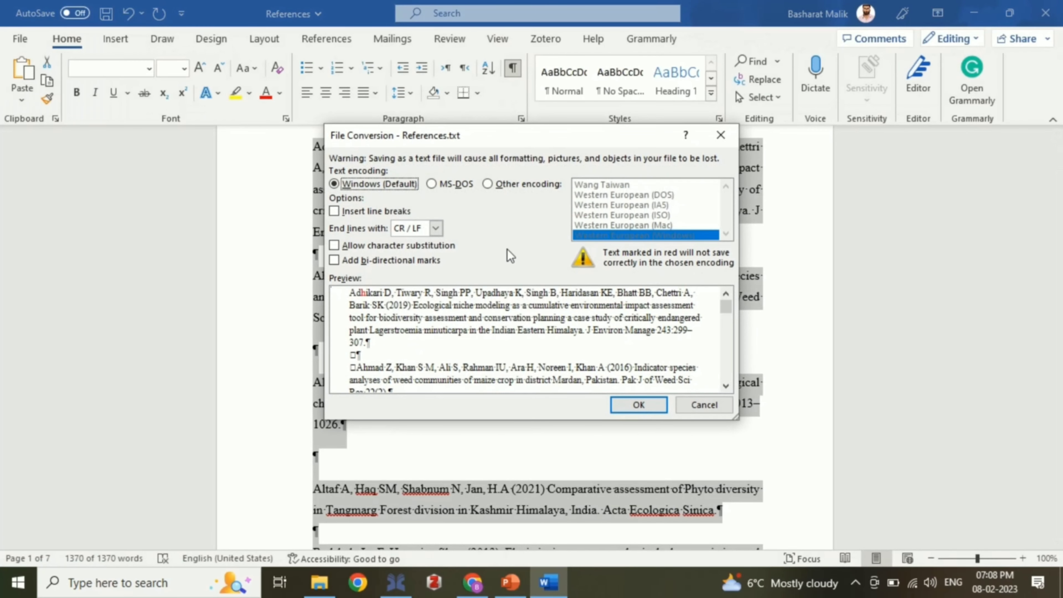
Step: Finish the plain-text save using US-ASCII encoding
click(487, 184)
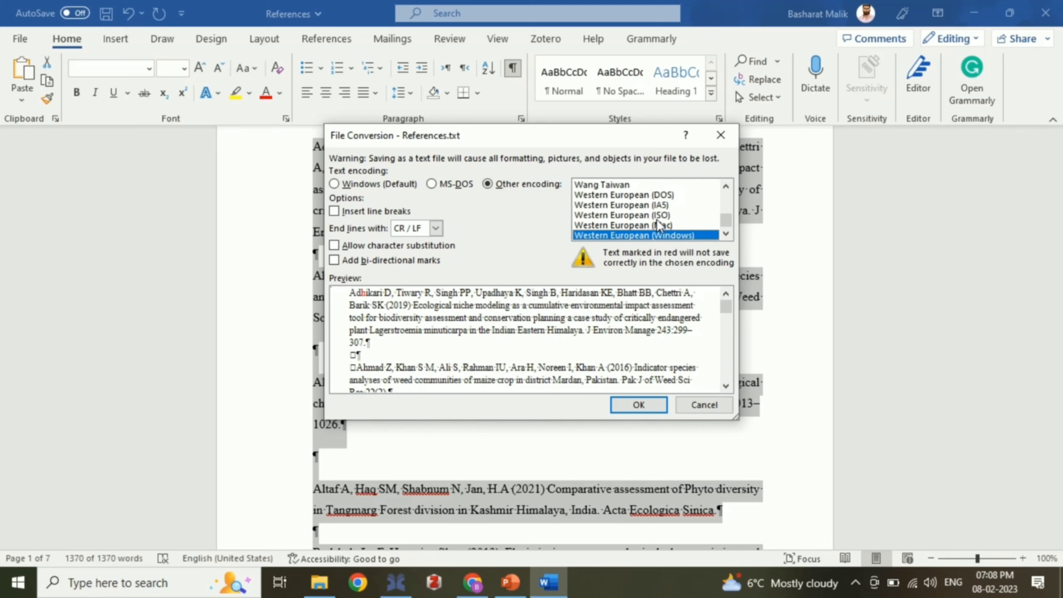
key(u)
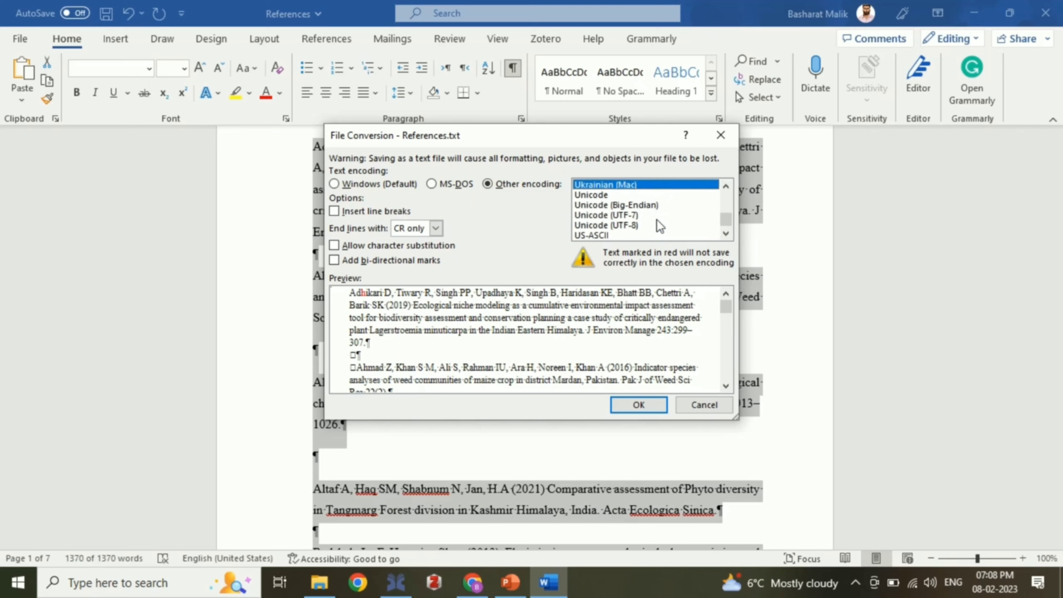
click(602, 234)
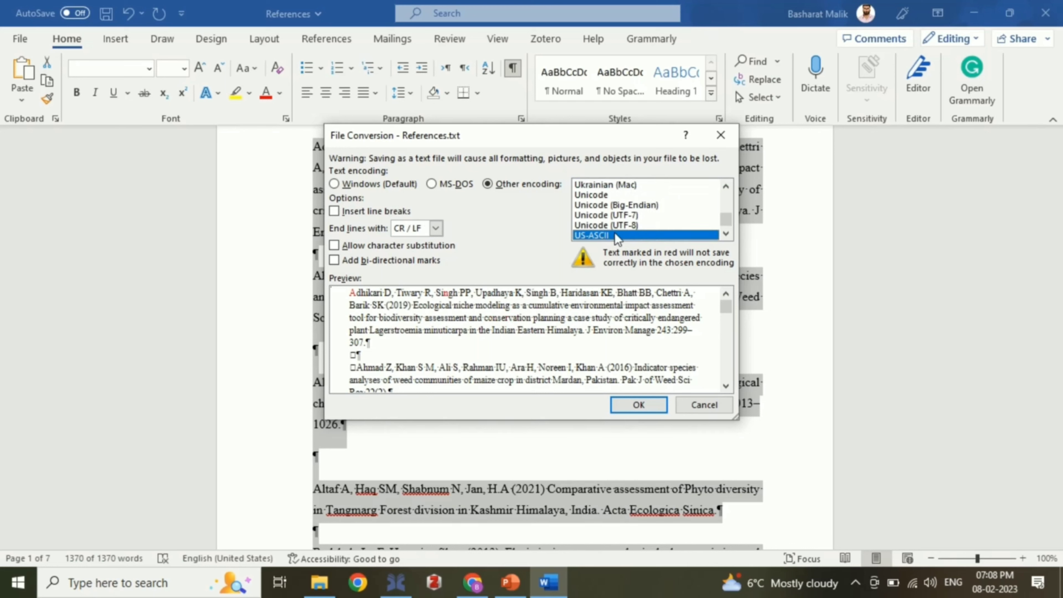
click(640, 405)
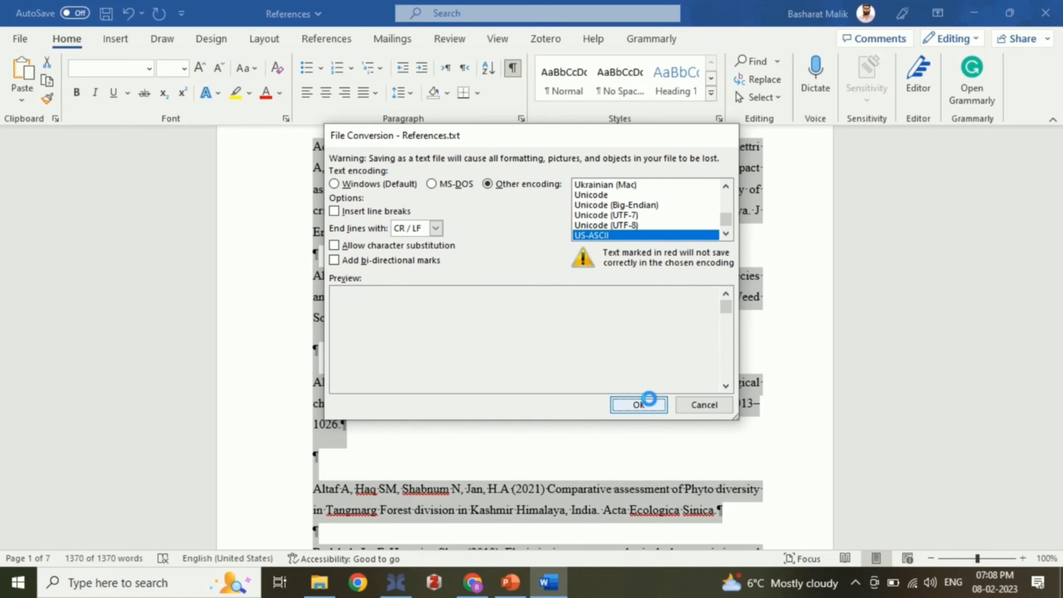
click(506, 348)
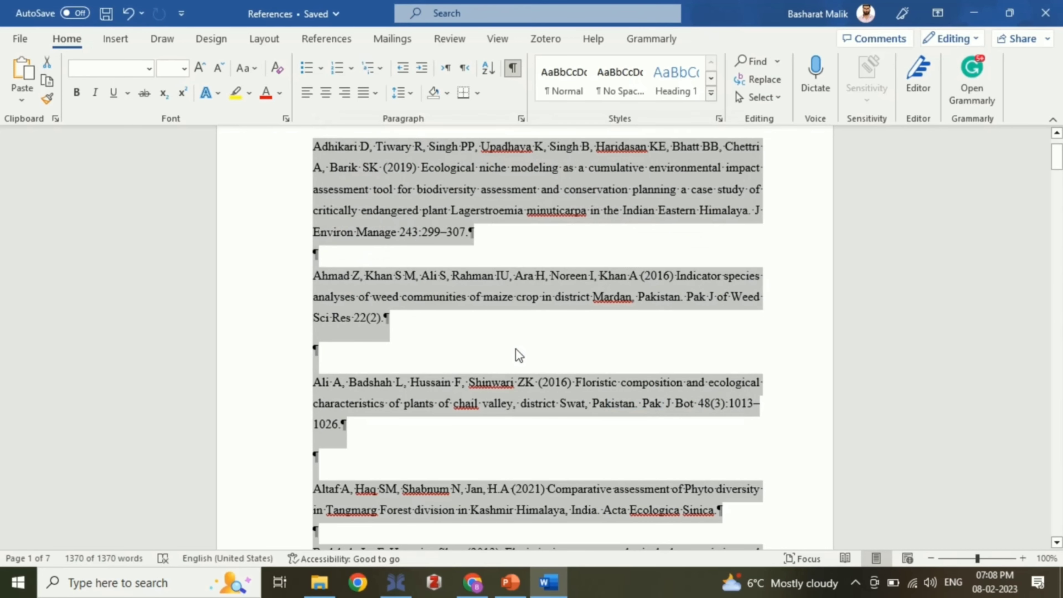
Step: Minimize Word, select References.txt in Explorer, and switch to Chrome
click(974, 13)
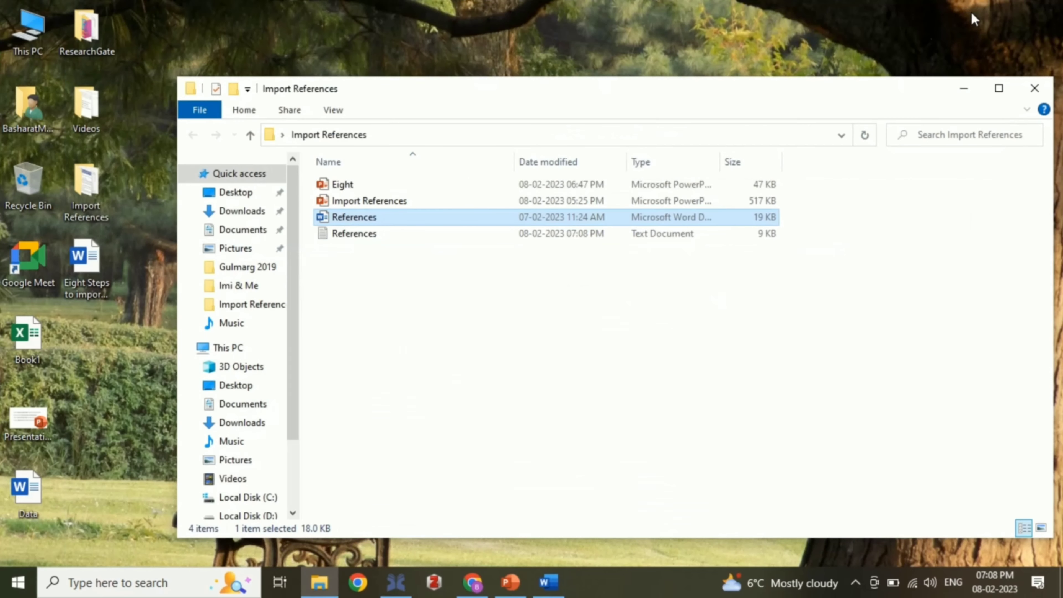
click(400, 237)
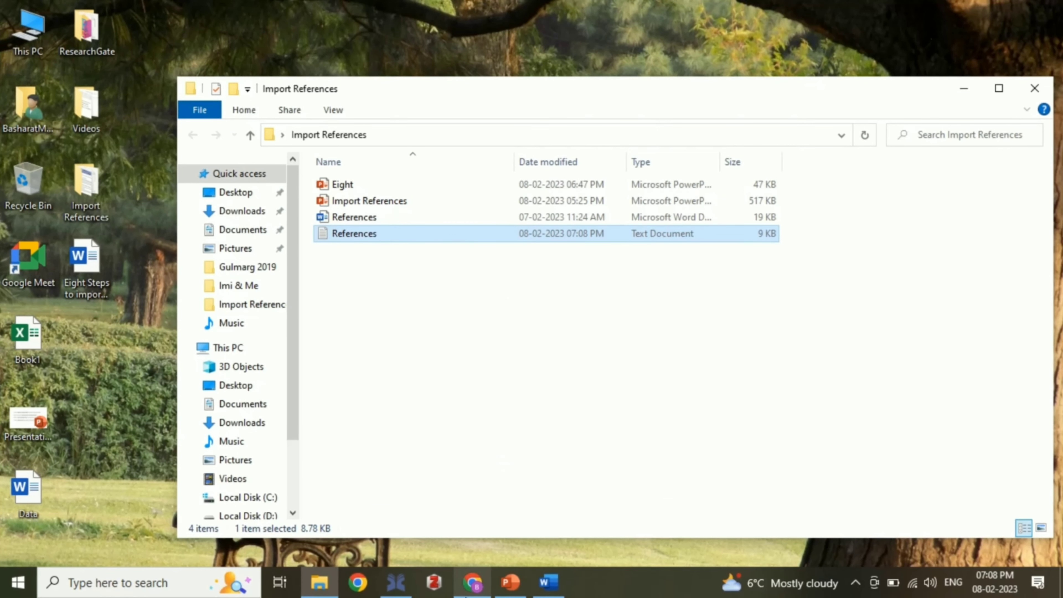
click(473, 582)
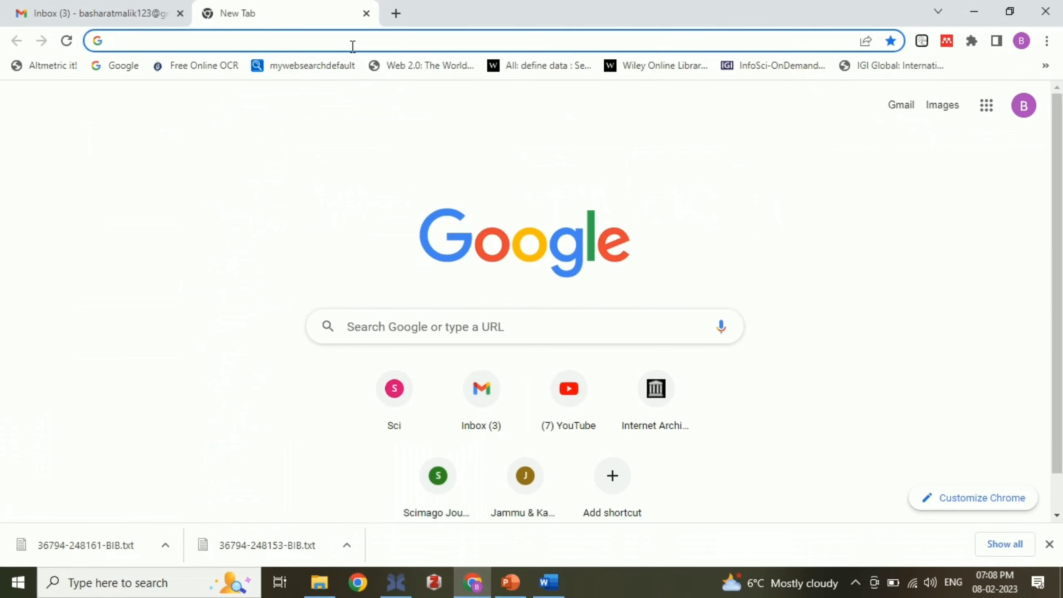
Step: Search Google for 'text2bib' and open the text2bib website
click(352, 41)
text(te)
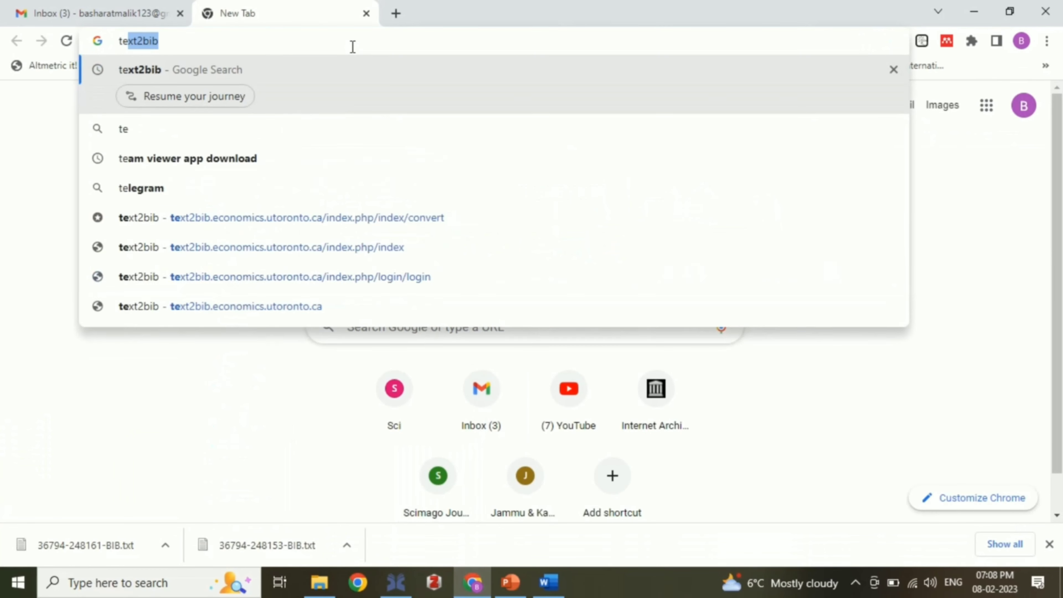
text(xt2bib)
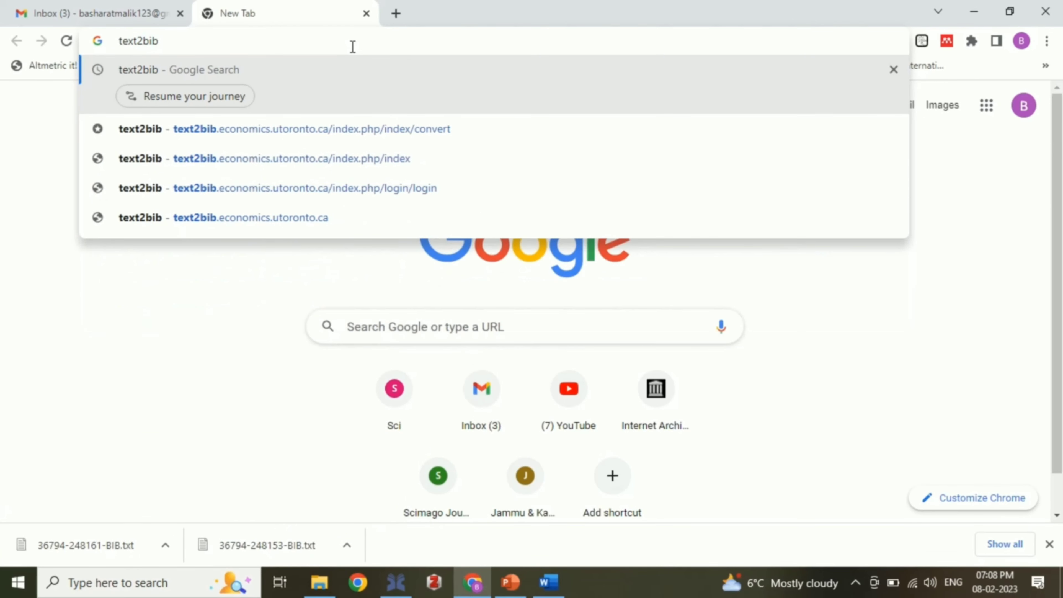
key(Return)
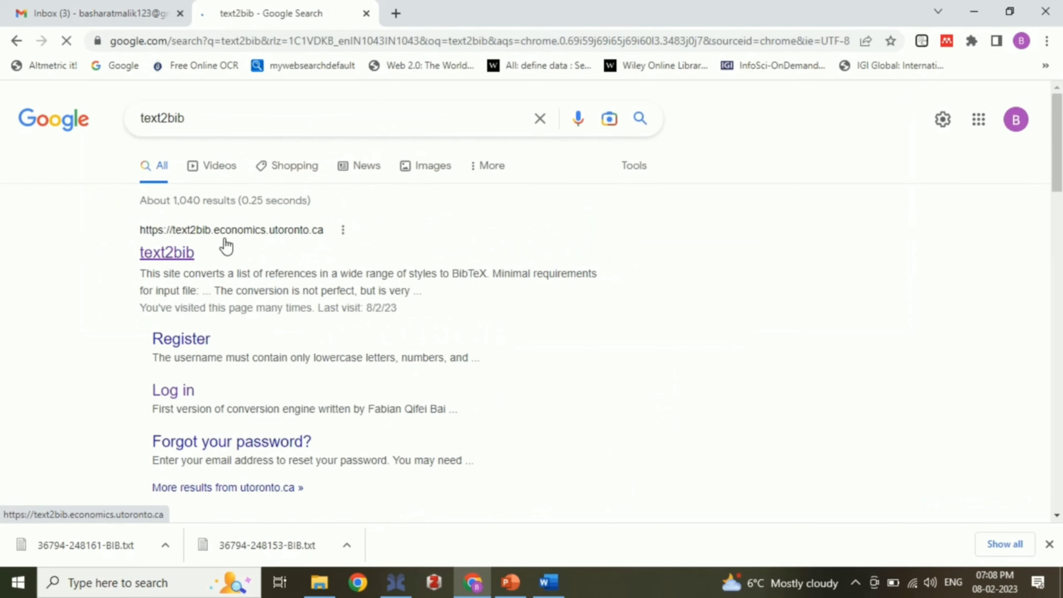
click(183, 253)
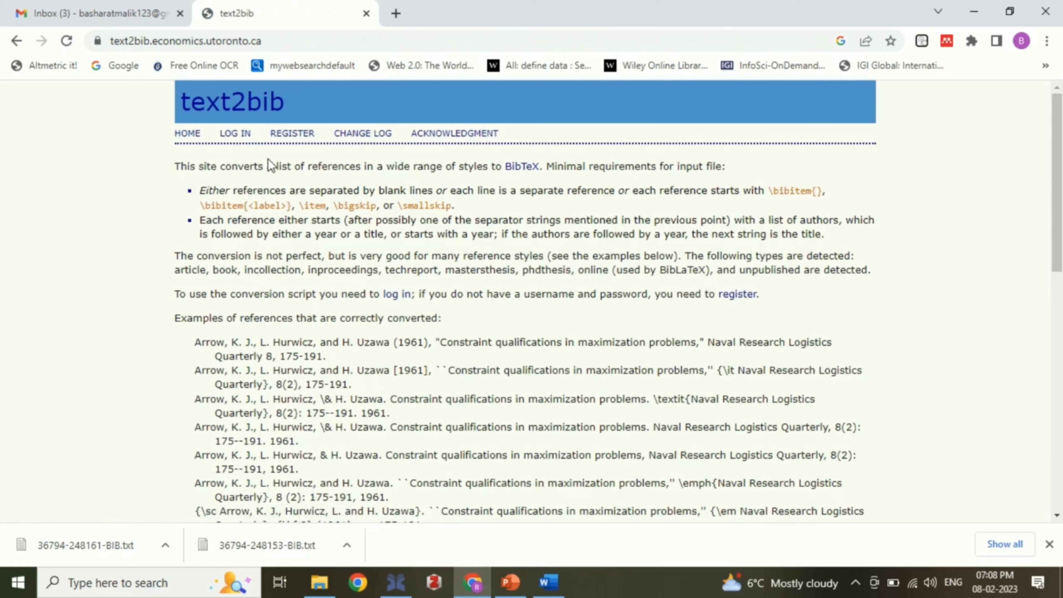
Step: Log in to text2bib, choose References.txt as input, and select ASCII encoding
click(236, 135)
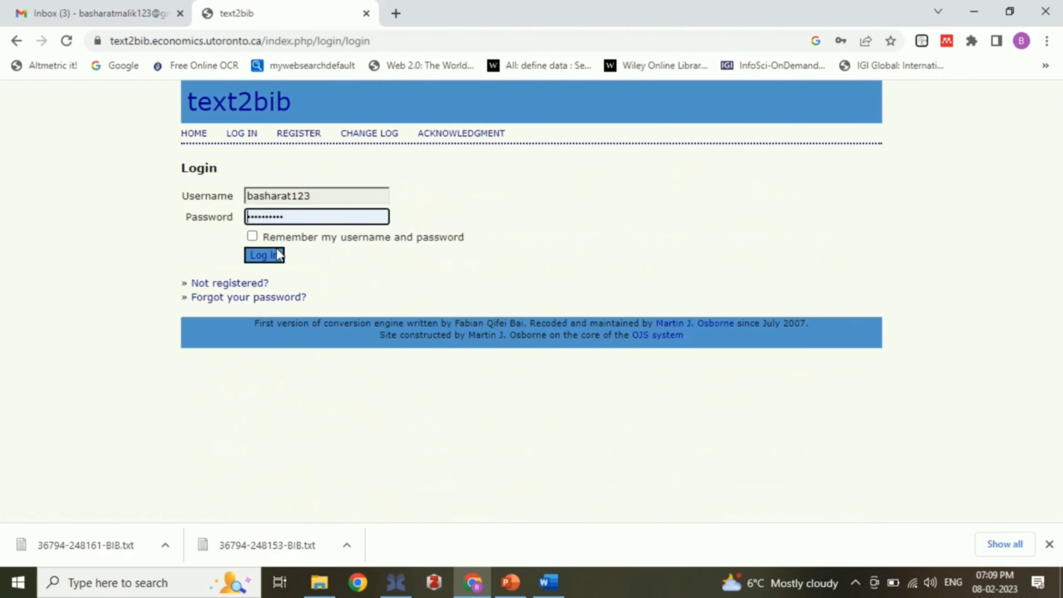
click(278, 252)
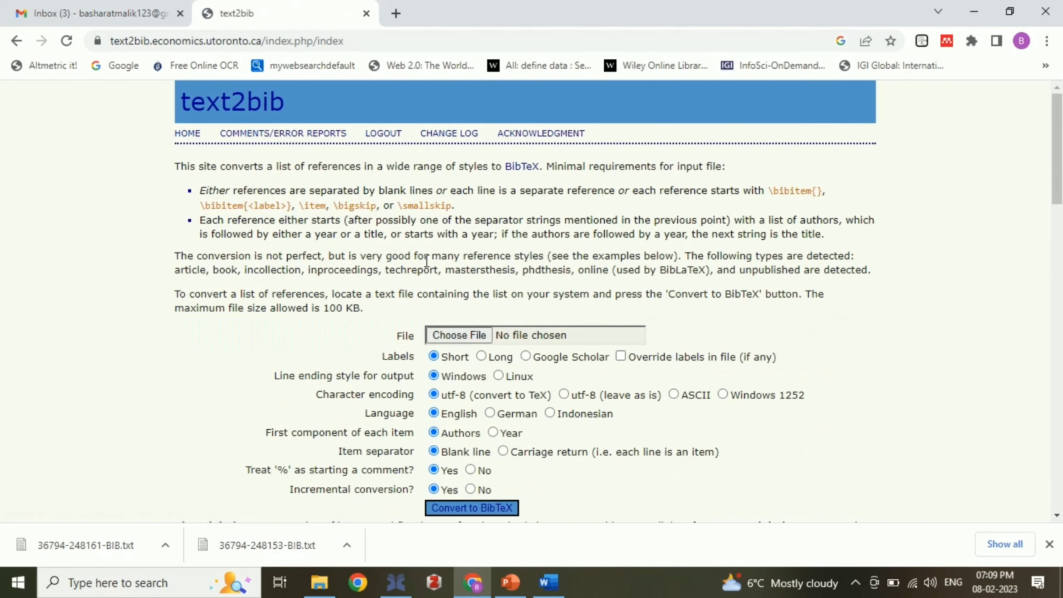
click(467, 333)
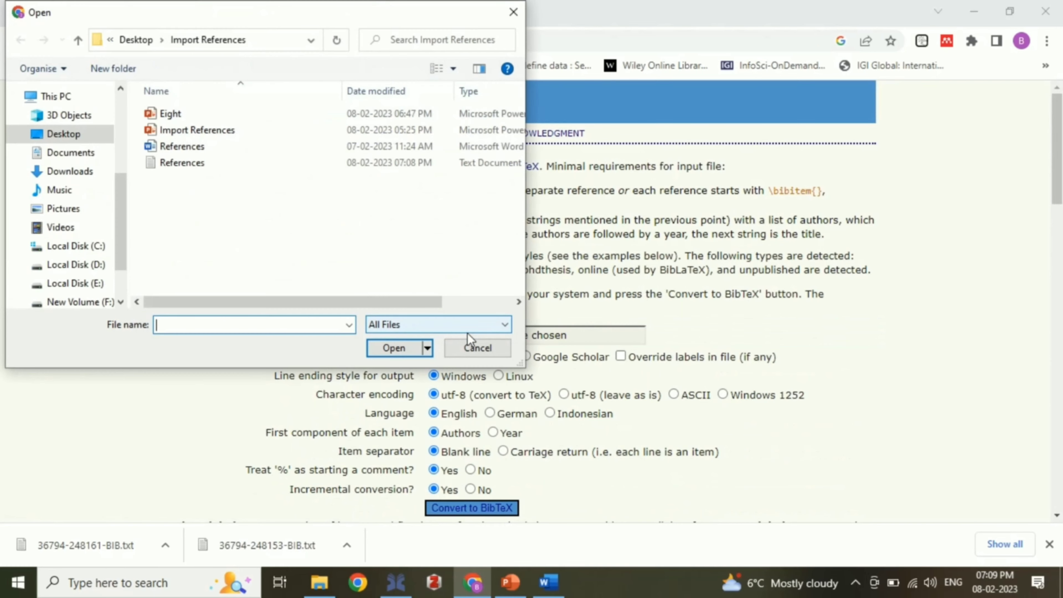
double_click(227, 164)
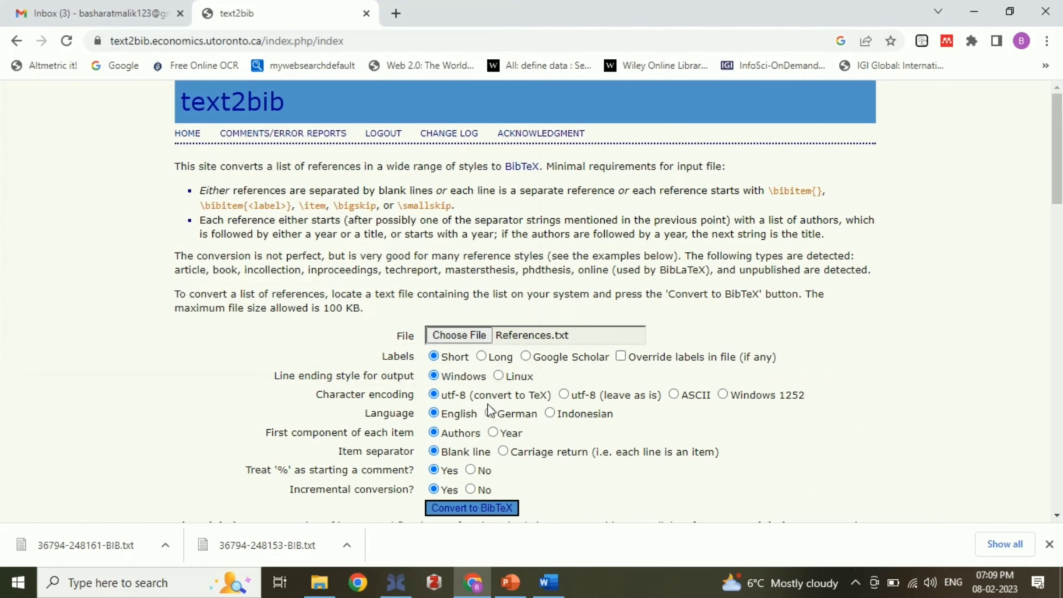
click(674, 396)
click(470, 489)
click(490, 505)
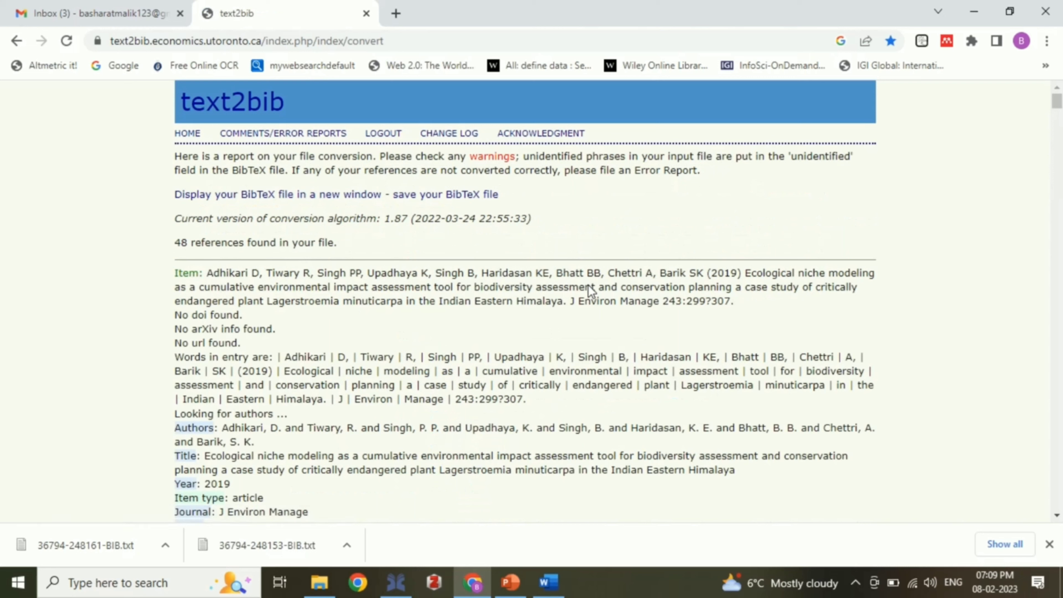
click(455, 197)
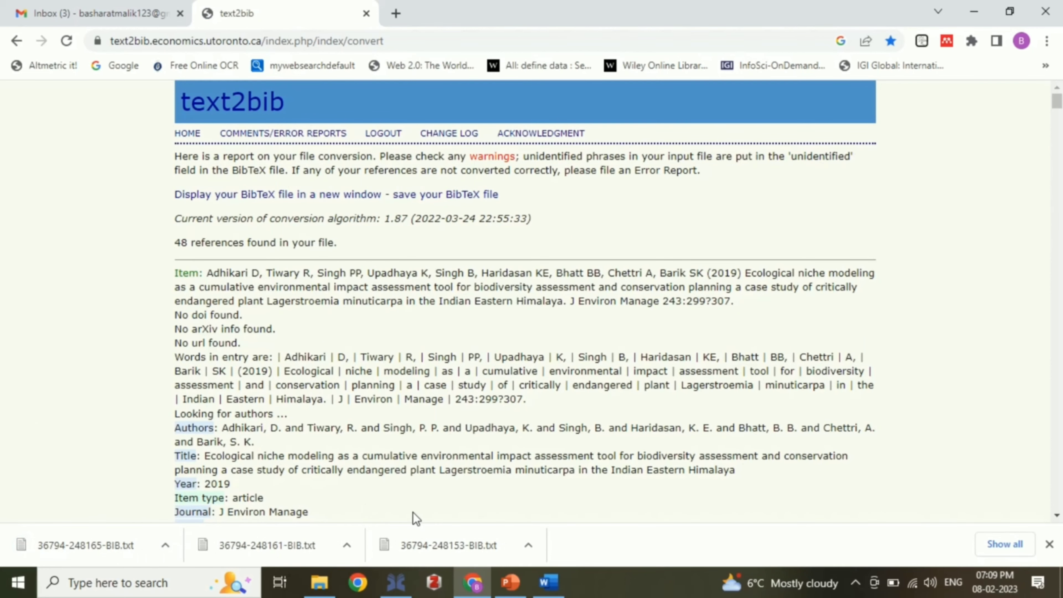
click(165, 545)
click(218, 500)
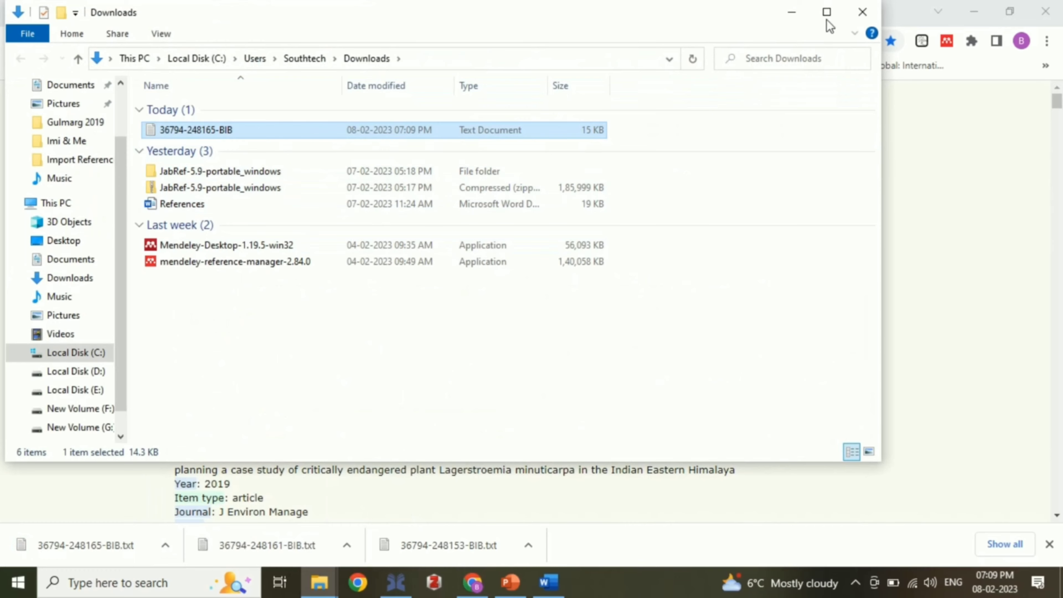
Step: Maximize the Downloads folder and launch Mendeley Desktop via a Windows search for 'mende'
click(827, 11)
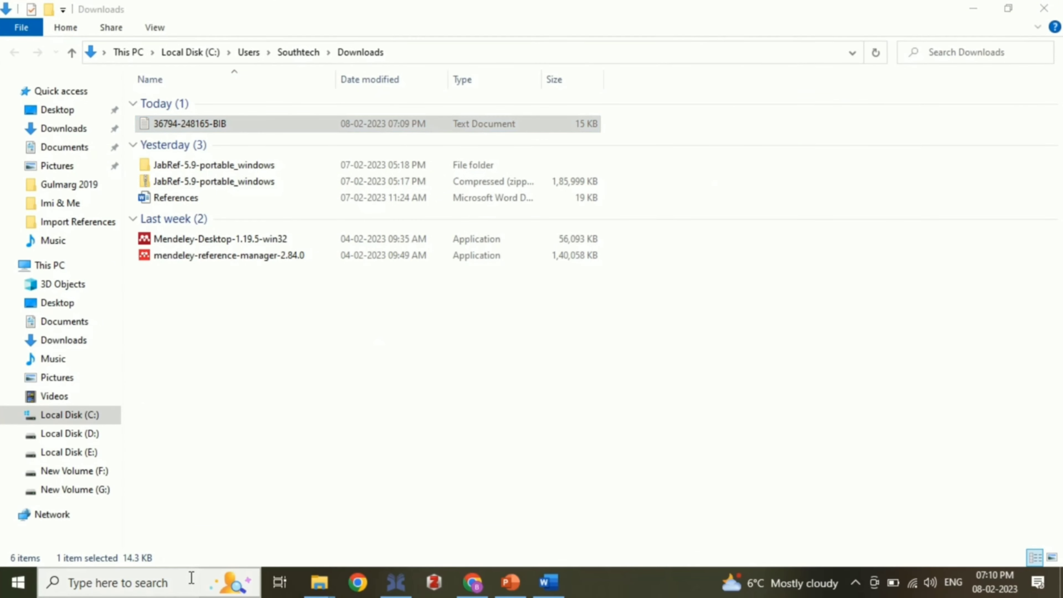
click(192, 583)
text(mende)
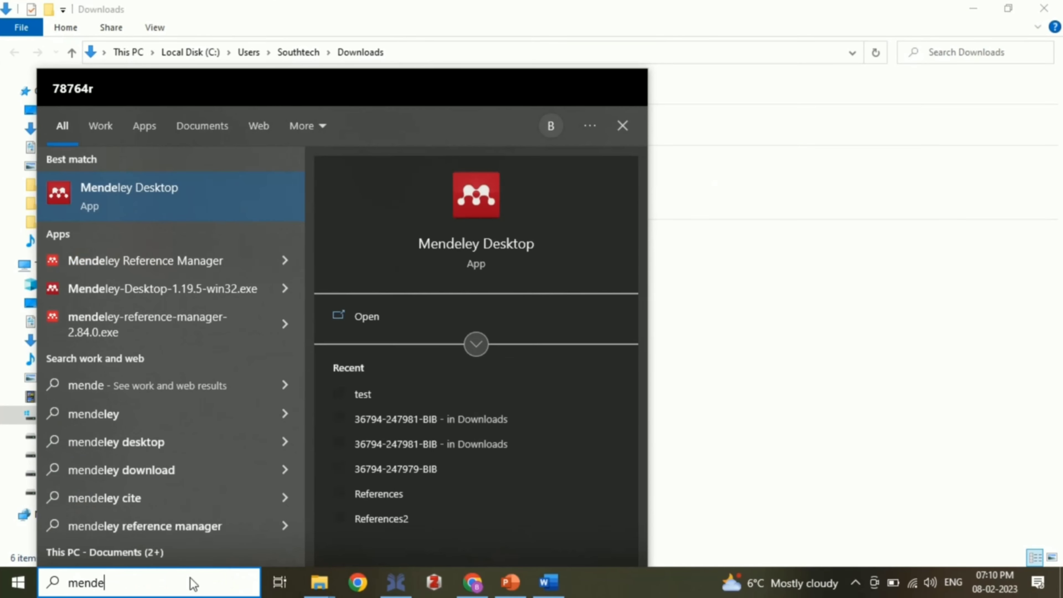
click(150, 194)
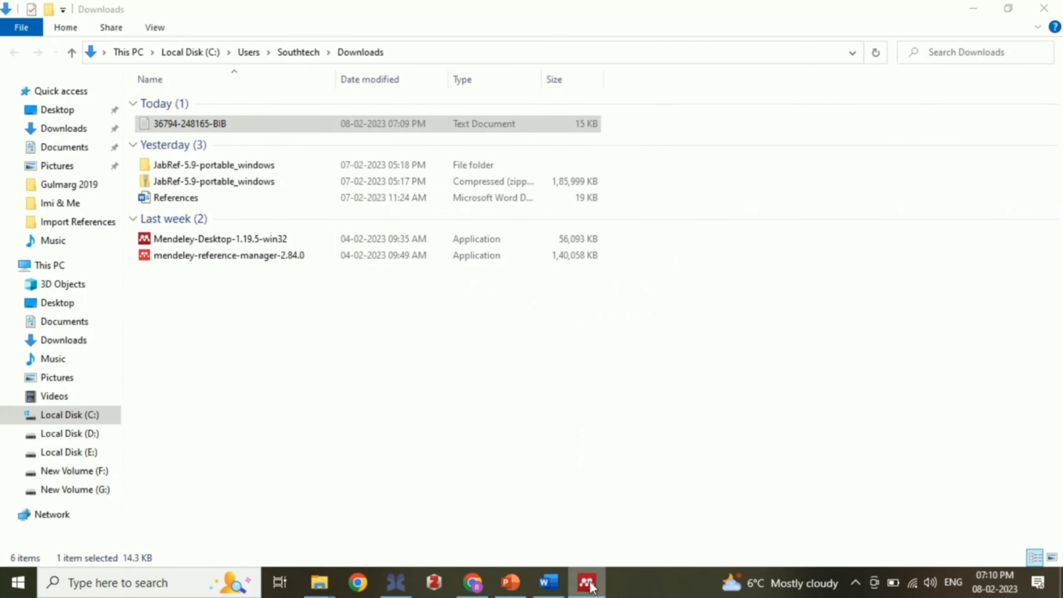
click(587, 583)
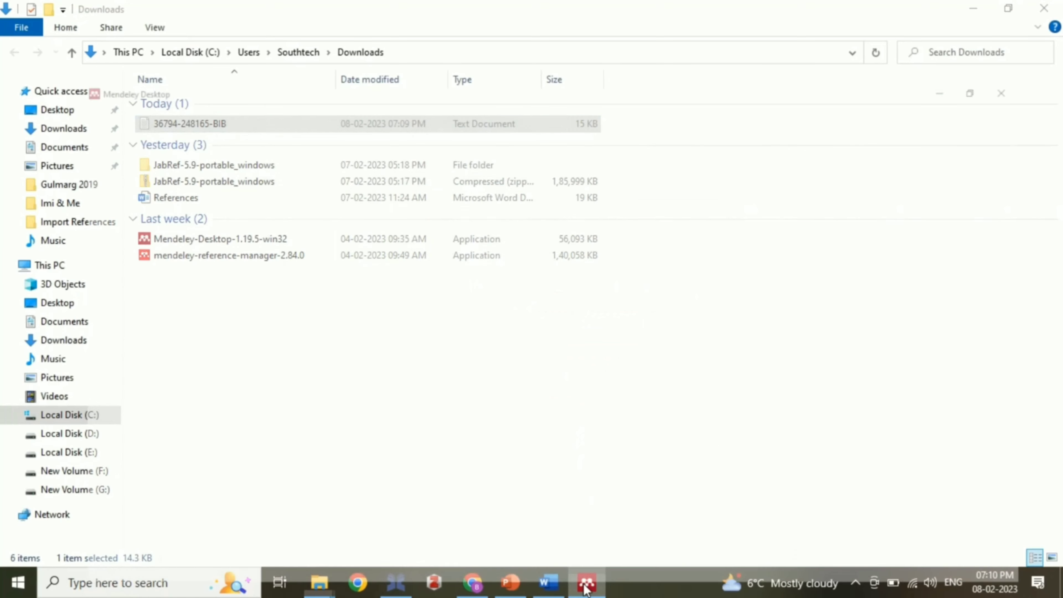
drag(193, 192, 182, 292)
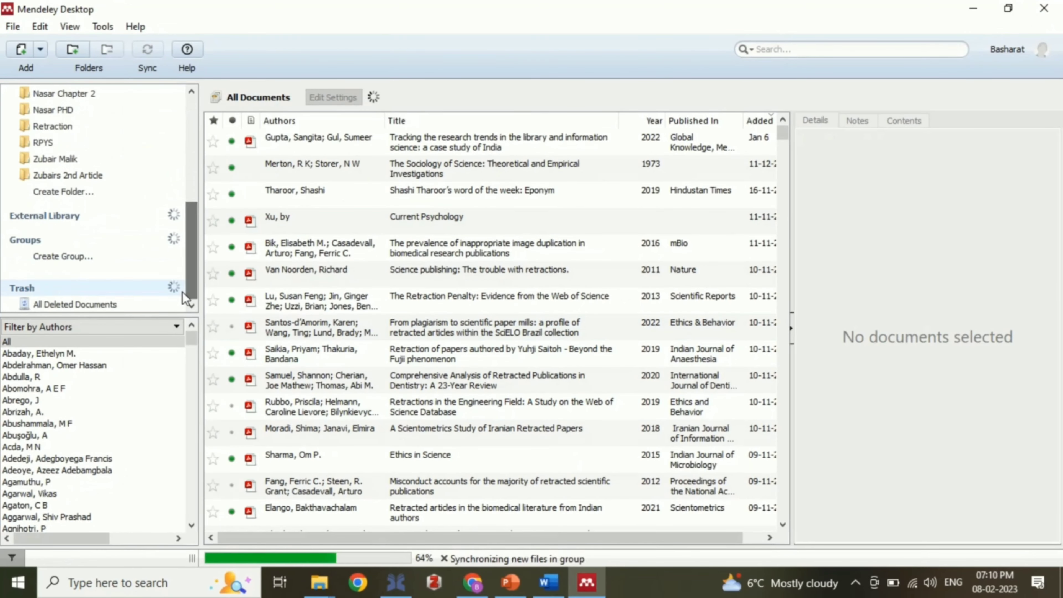
Step: Create a new Mendeley library folder named Test
click(83, 194)
key(ctrl+a)
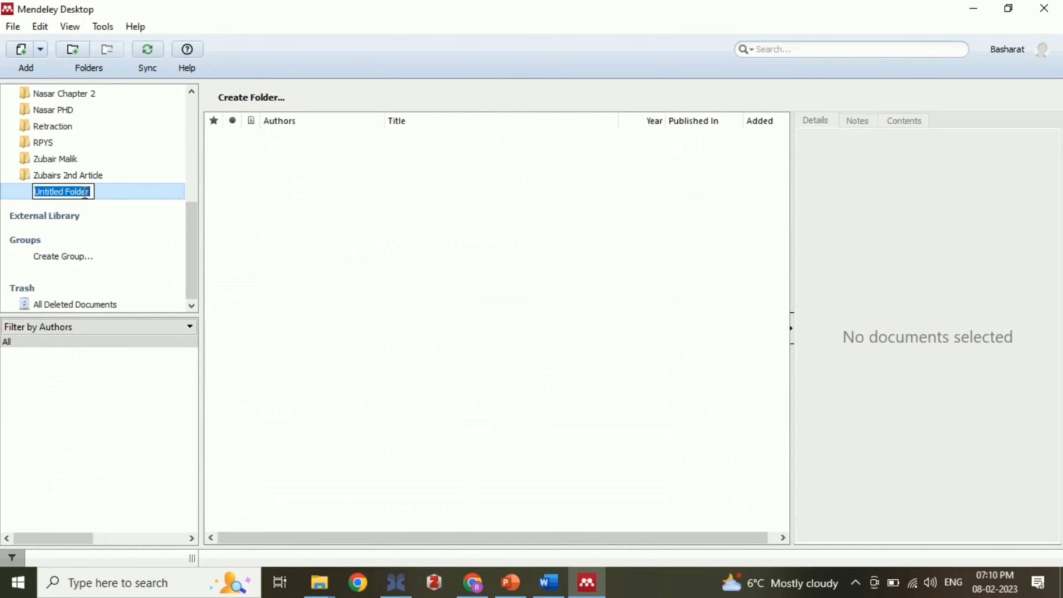
text(Test)
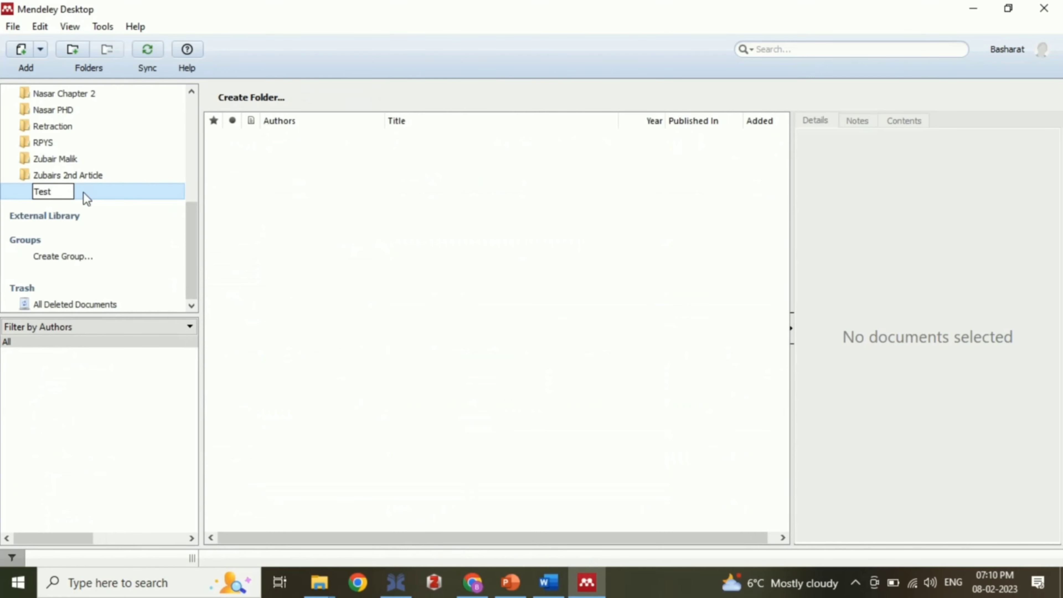
key(Return)
Step: Drag the downloaded BibTeX file from Explorer into Test, importing 48 references, then minimize Mendeley
click(1008, 8)
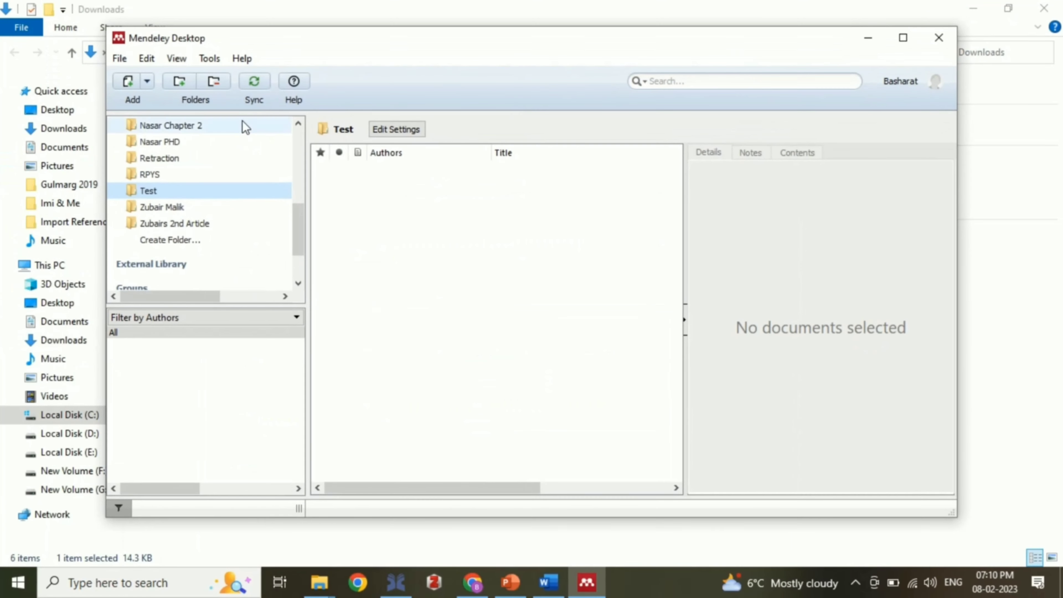
drag(261, 48, 409, 56)
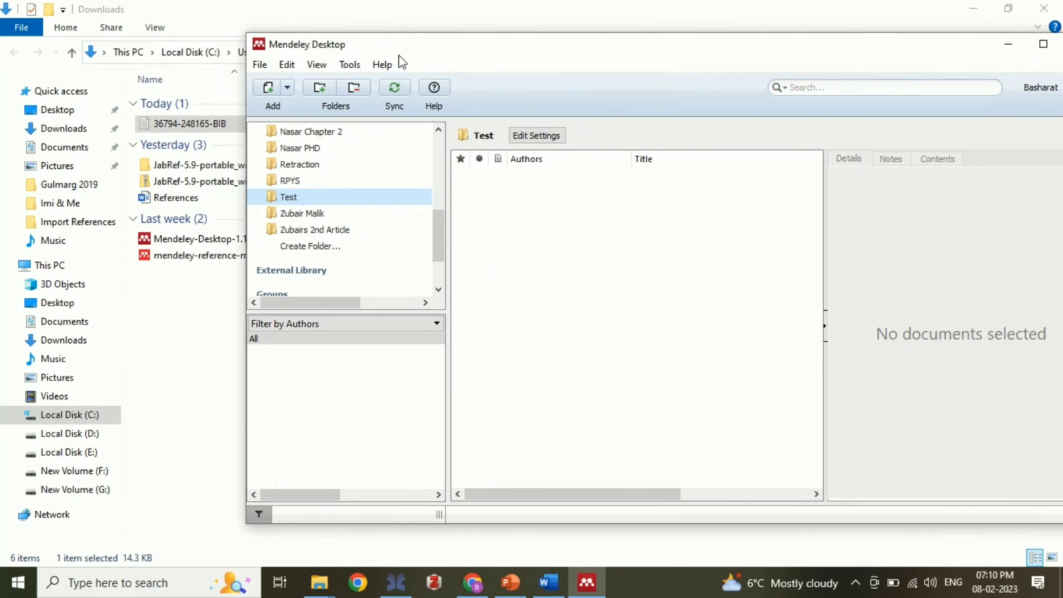
drag(193, 126, 550, 284)
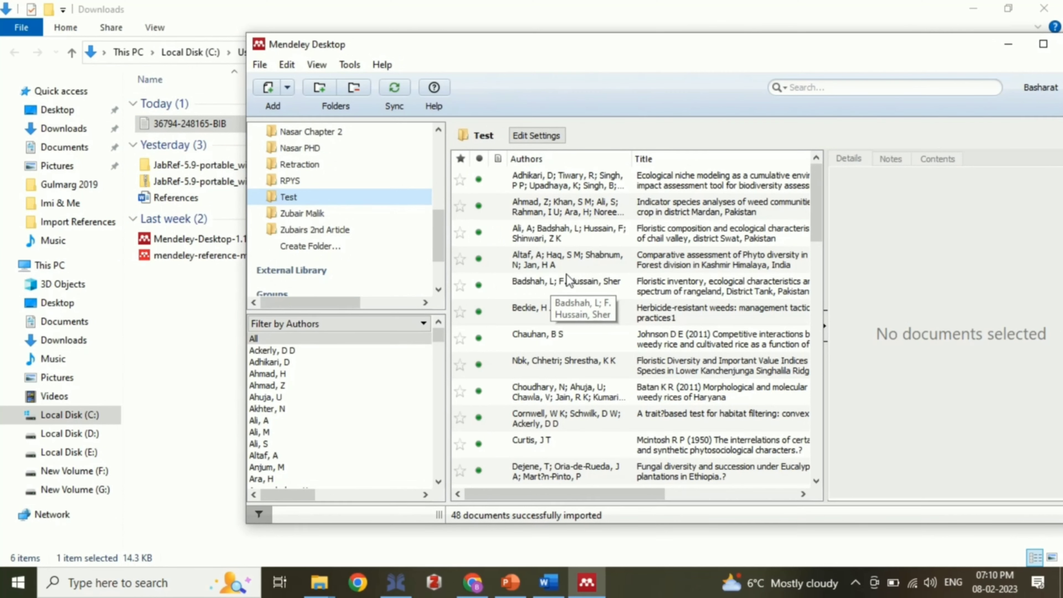
double_click(806, 49)
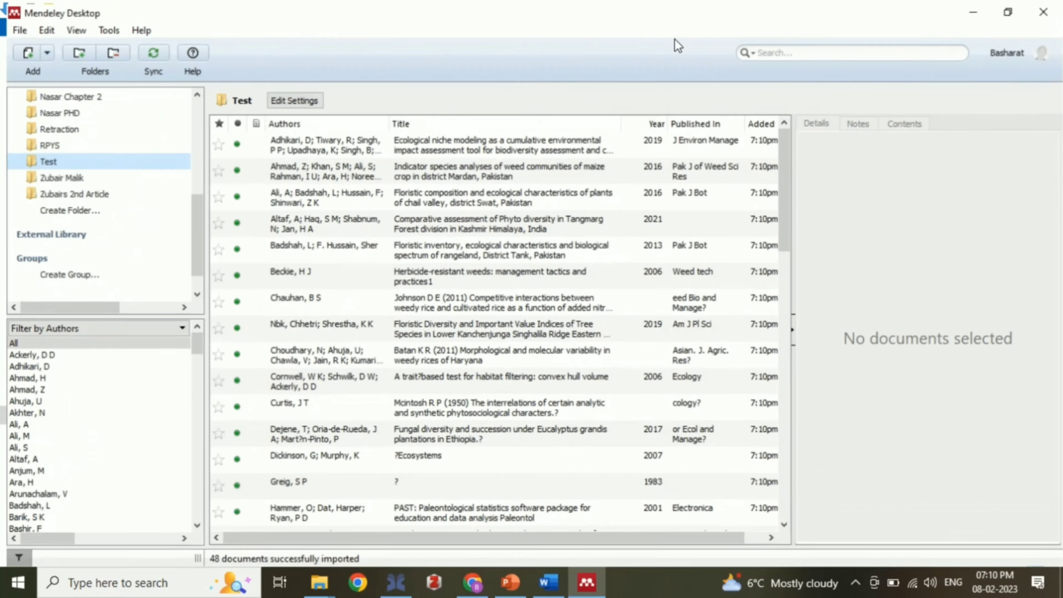
click(973, 9)
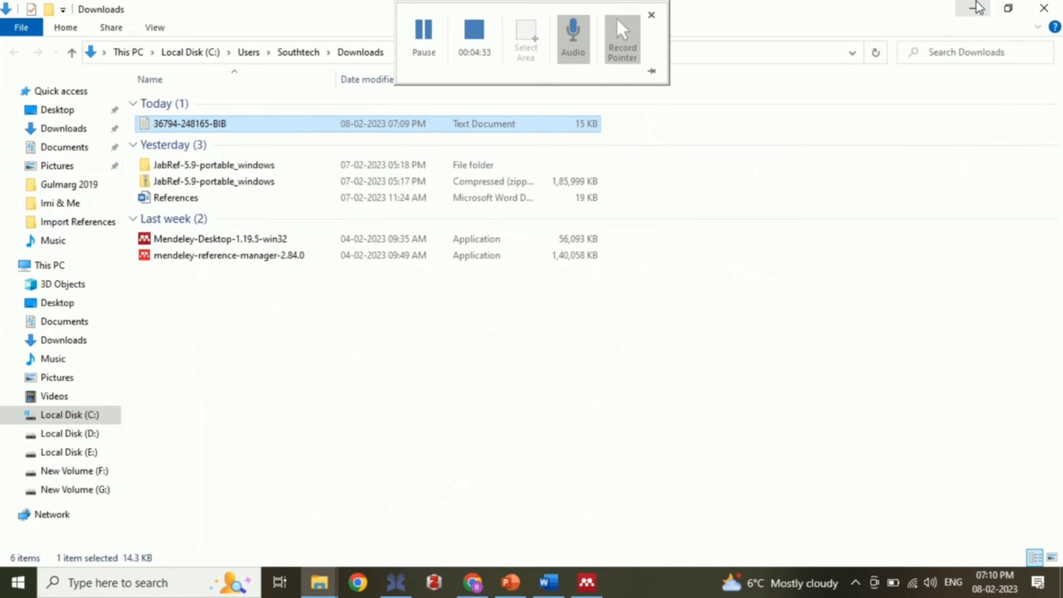
click(973, 8)
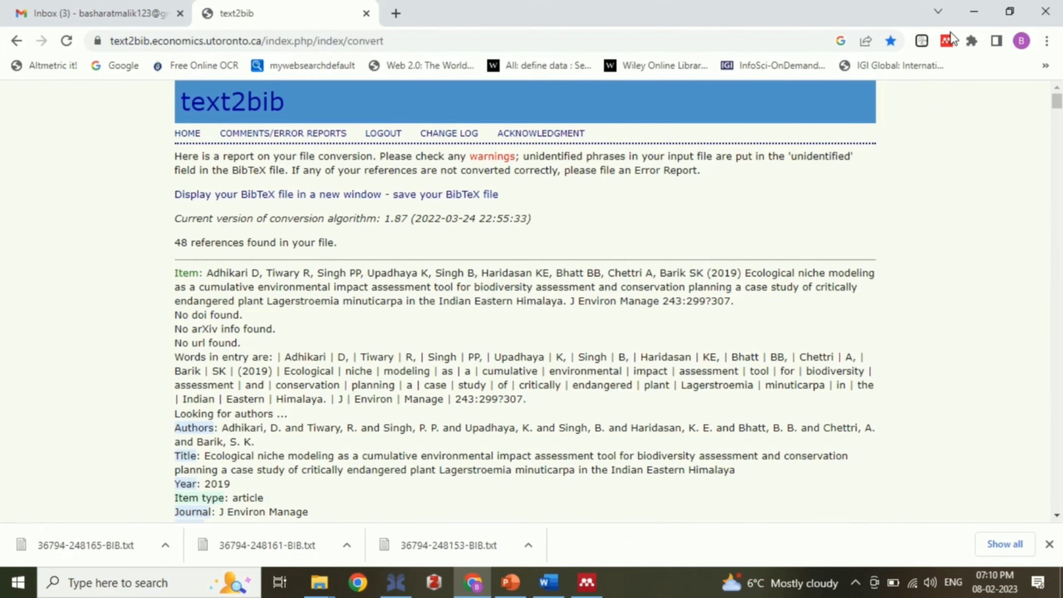
click(973, 8)
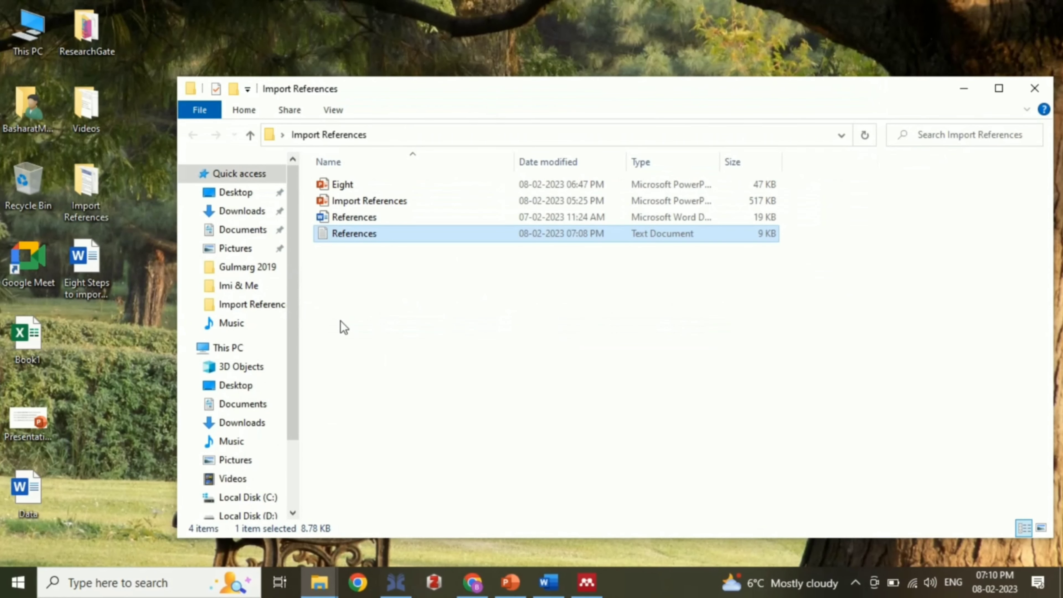
mouse_move(319, 587)
click(423, 507)
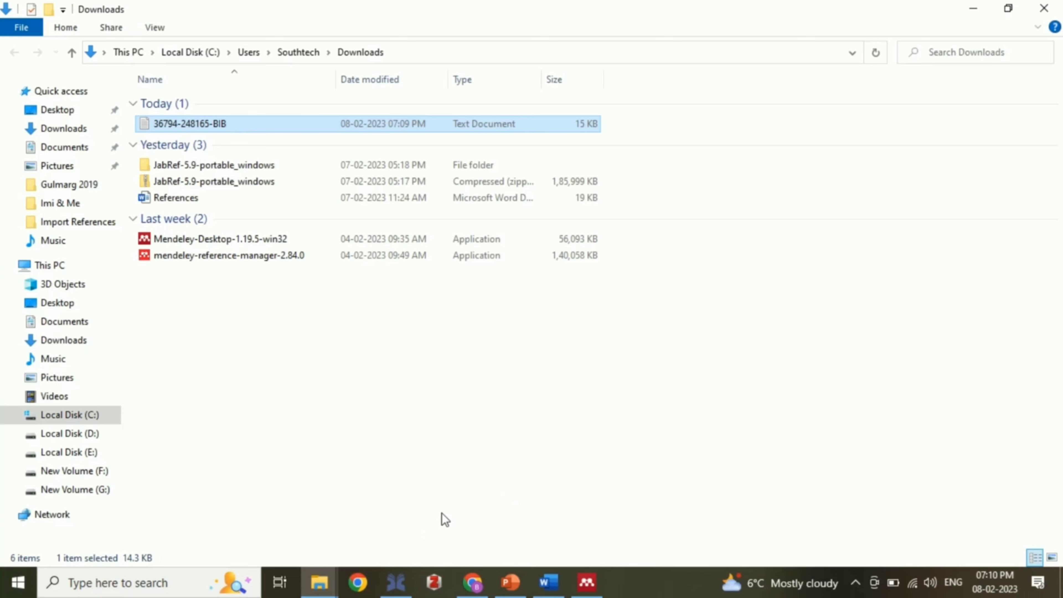
click(396, 591)
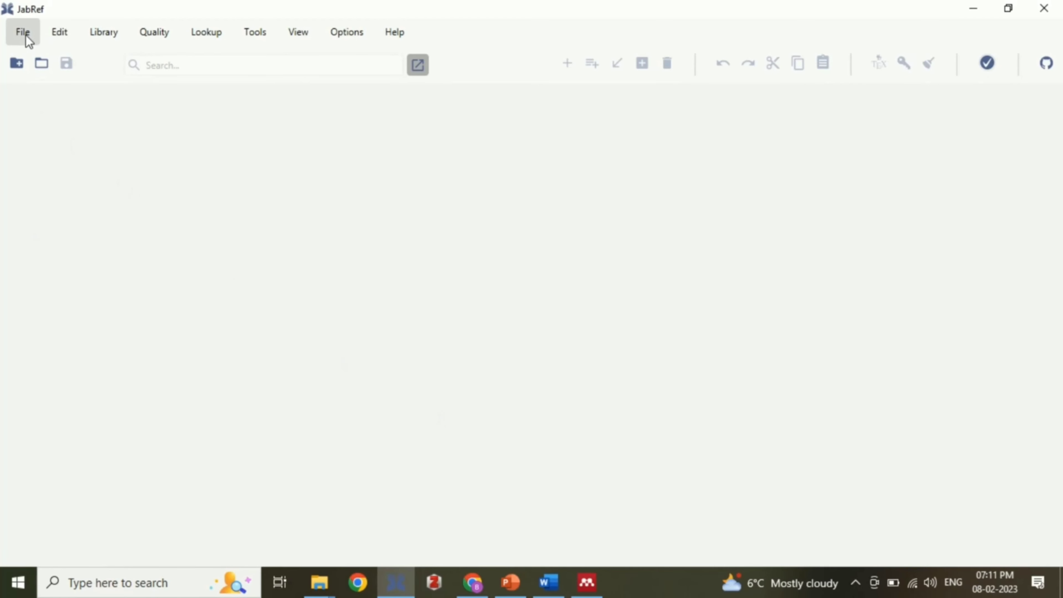
click(19, 68)
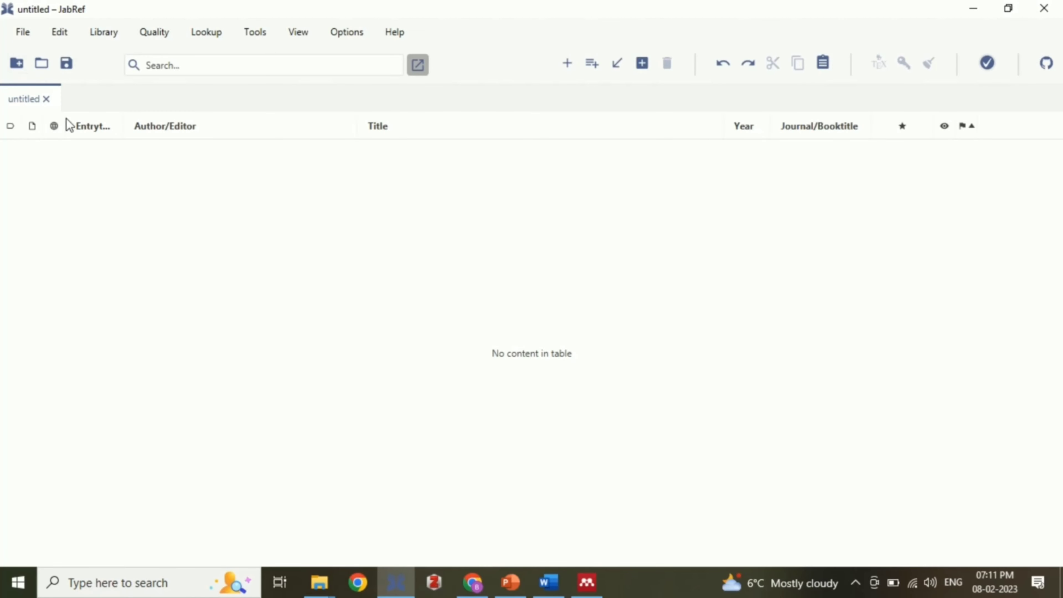
click(24, 32)
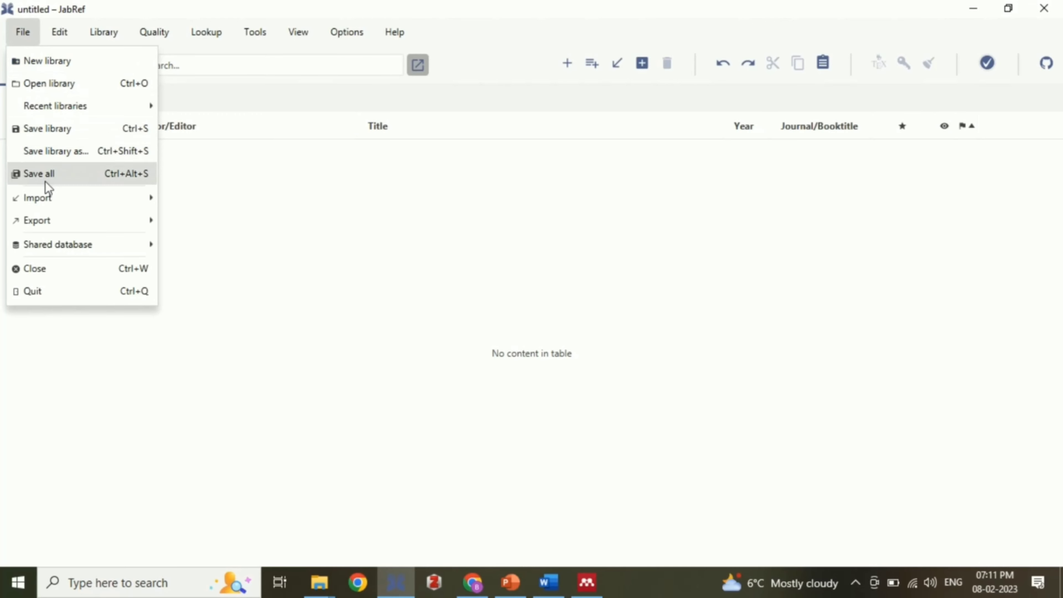
mouse_move(110, 196)
click(218, 203)
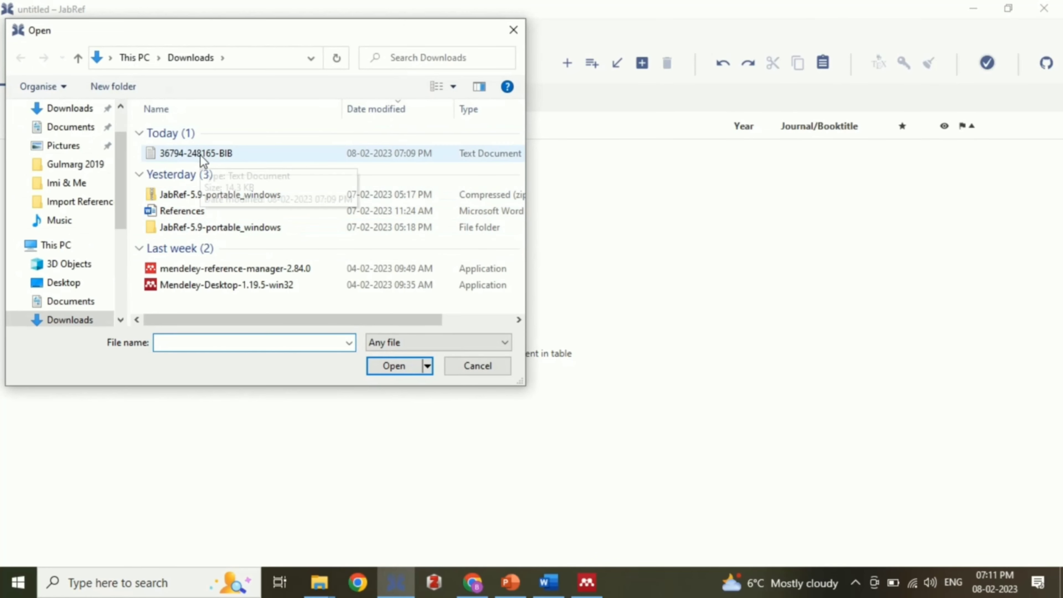
click(201, 156)
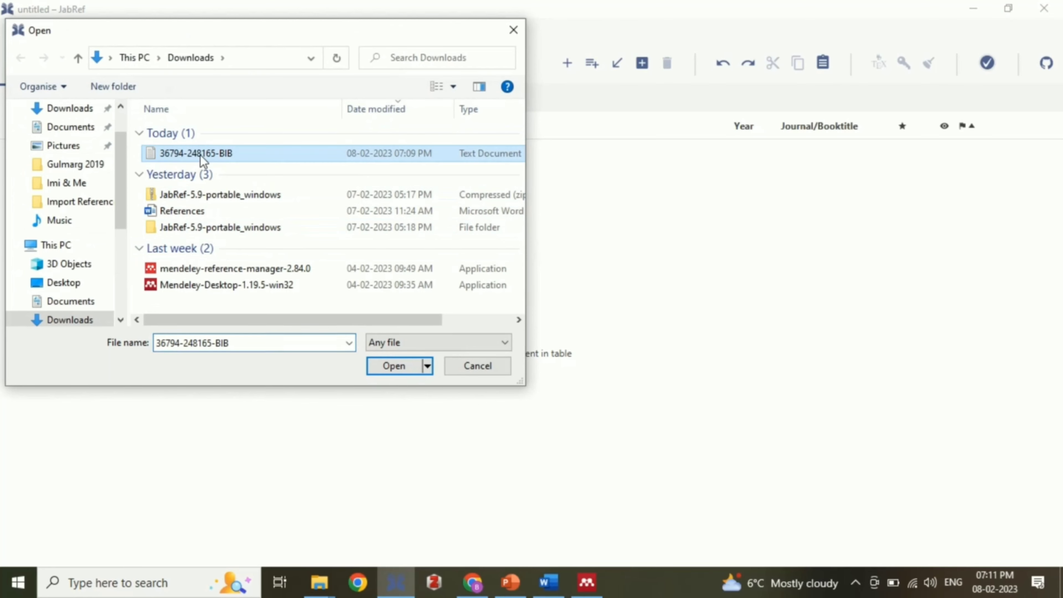
click(207, 155)
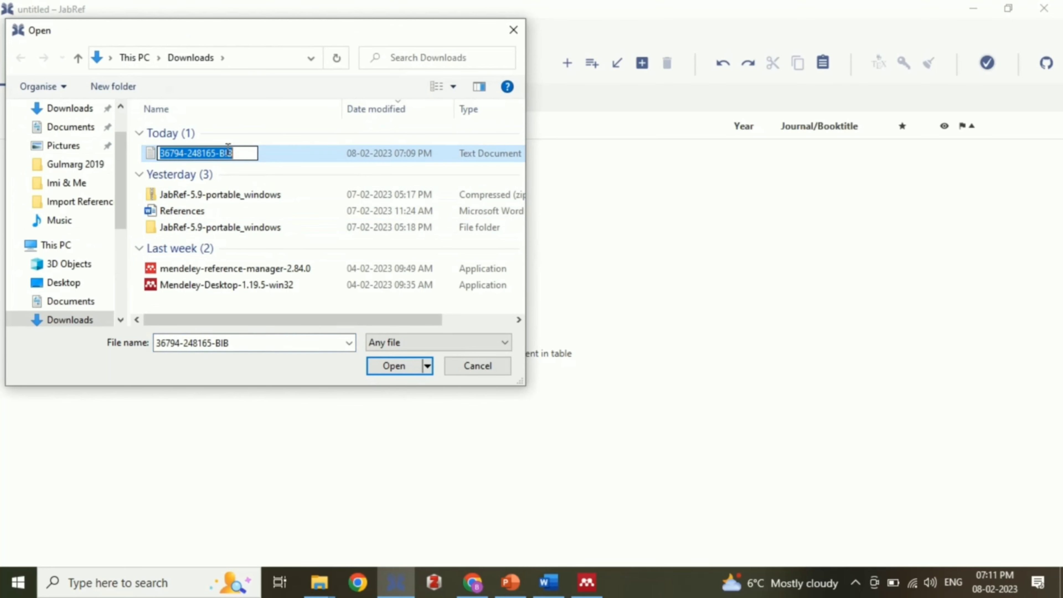
click(396, 366)
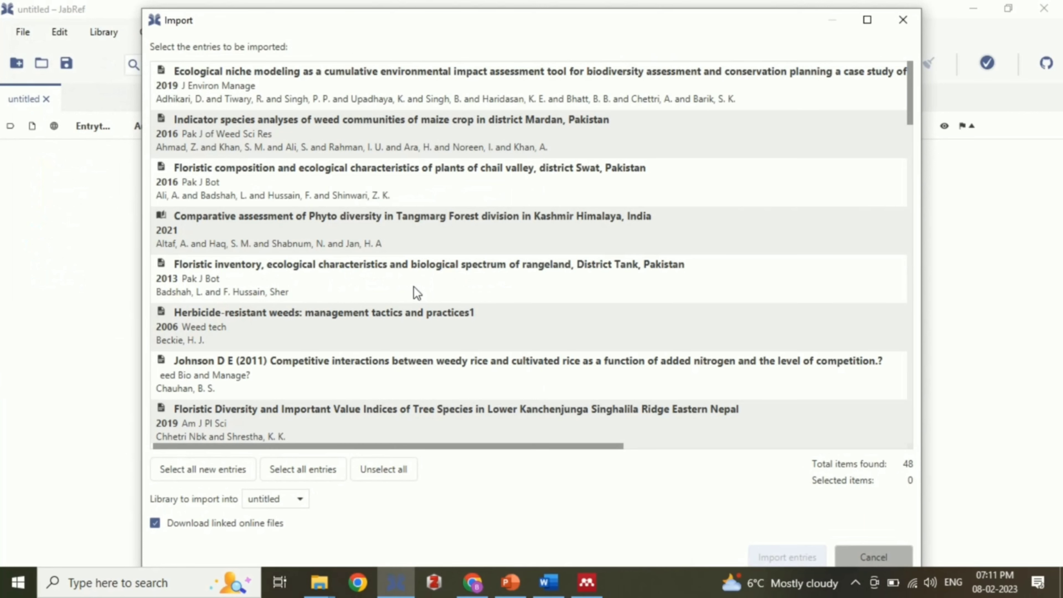
click(214, 470)
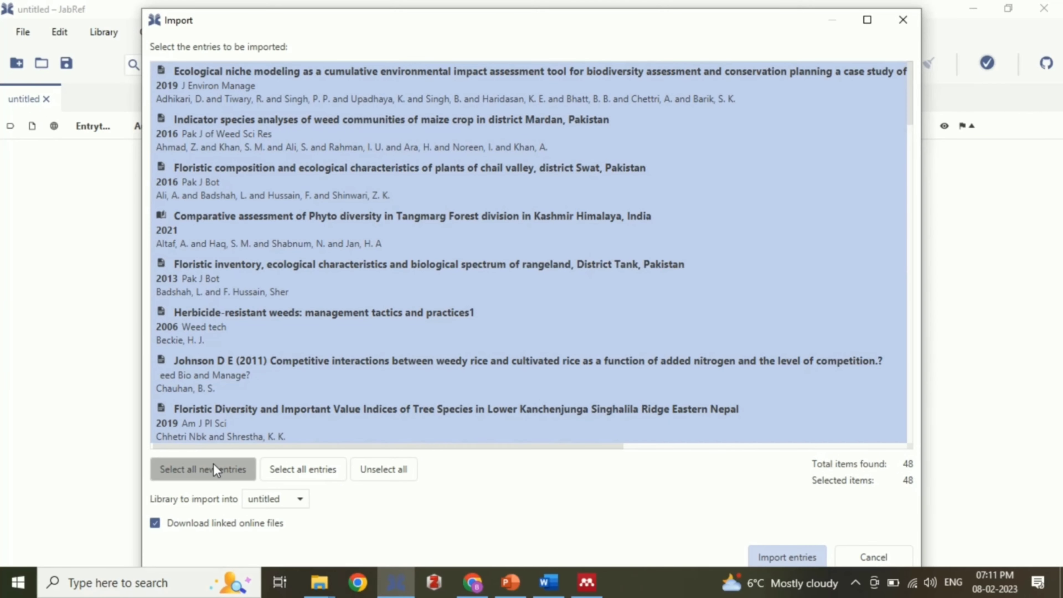
click(808, 553)
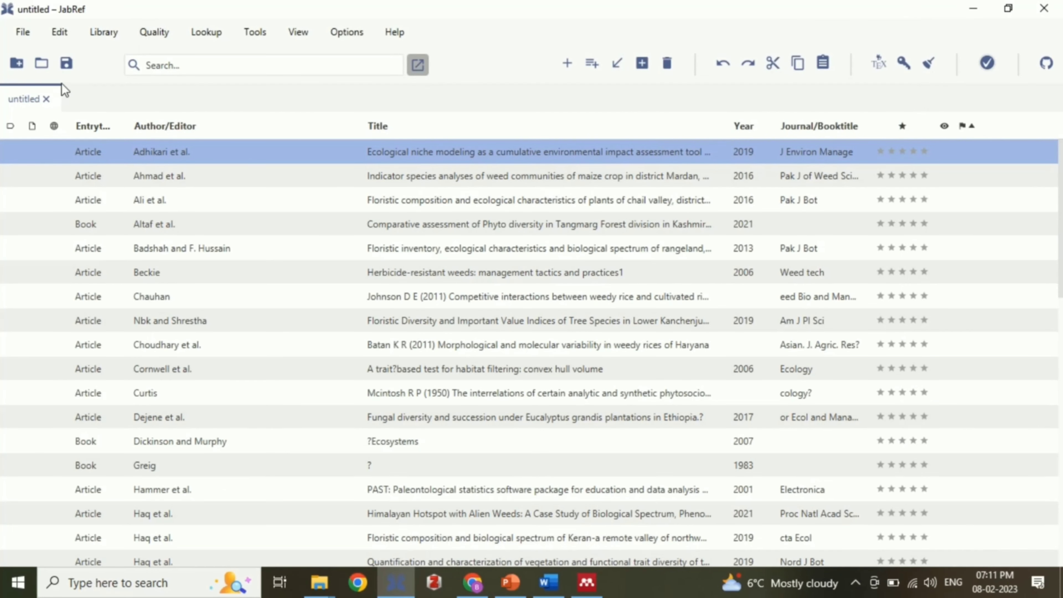
Step: Select every entry in the JabRef library for export as plain BibTeX
click(160, 230)
key(ctrl+a)
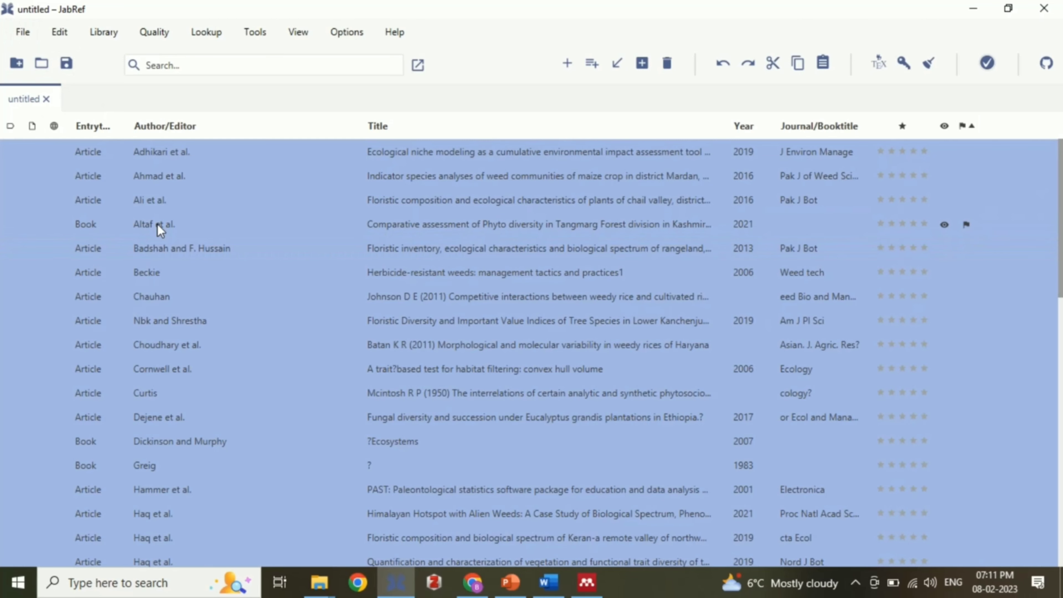
click(23, 34)
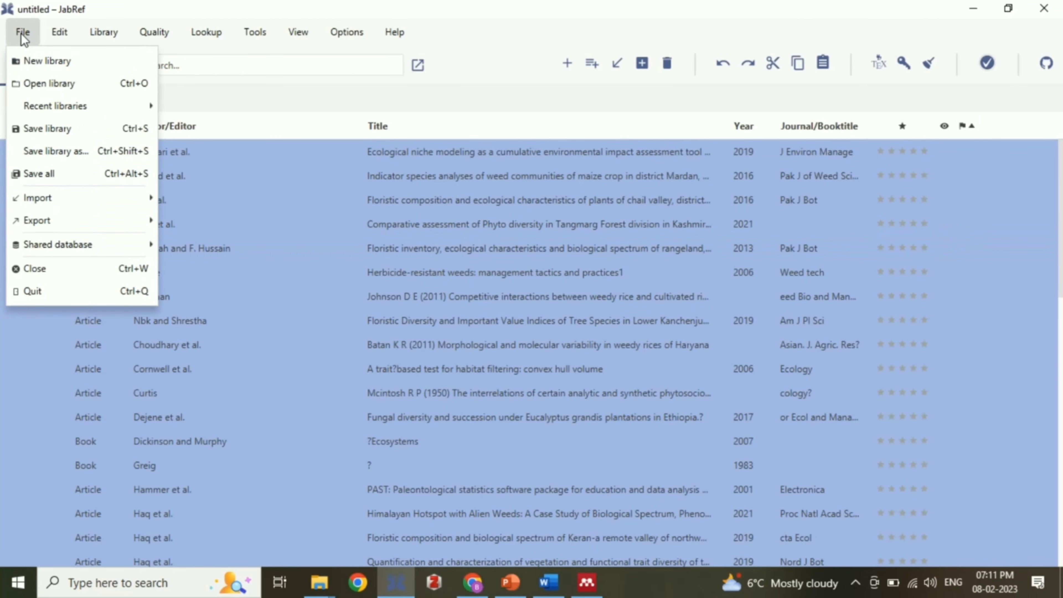
mouse_move(69, 225)
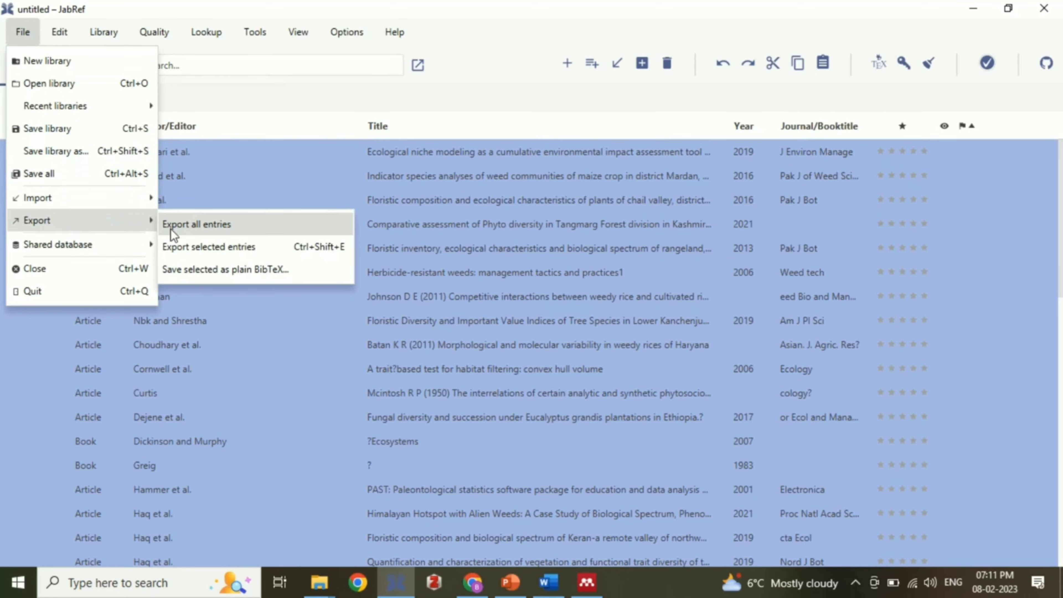
click(223, 275)
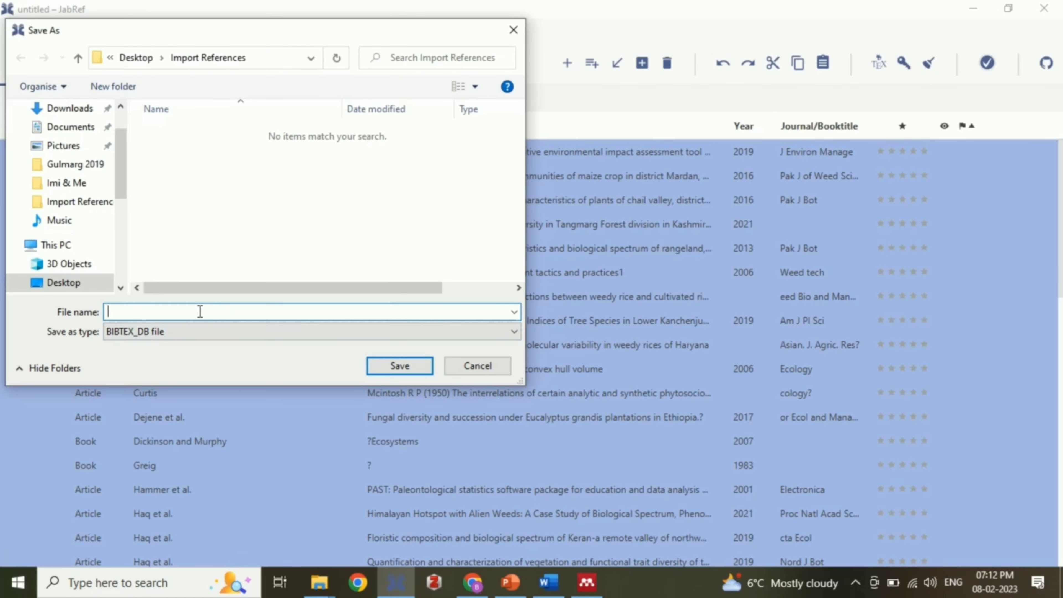
Step: Save them as Refrence_DB.bib in Desktop > Import References and minimize JabRef
text(Refrence_DB)
scroll(121, 181, up, 2)
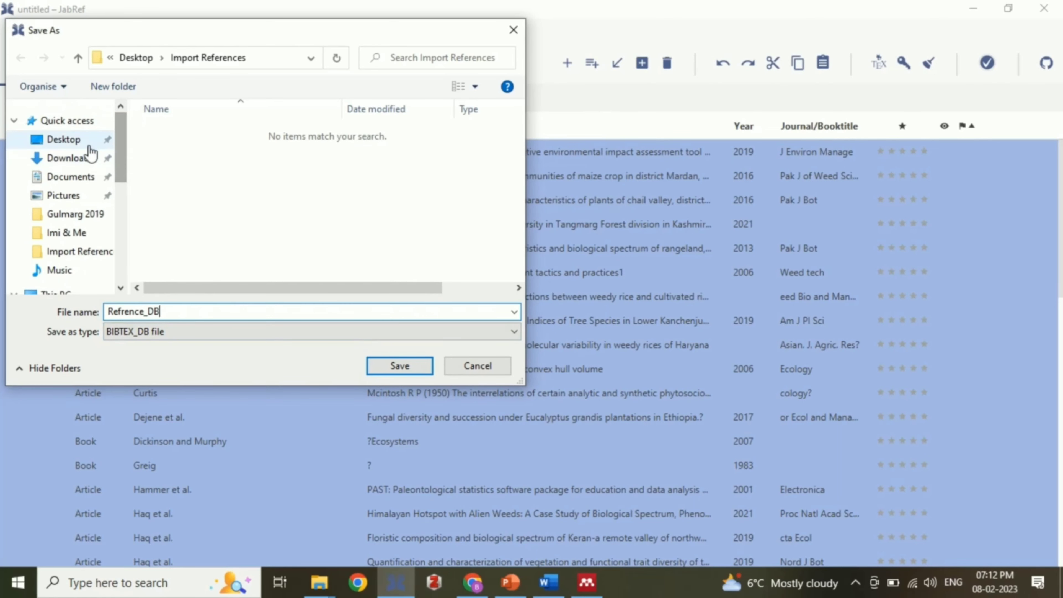
click(88, 142)
double_click(236, 134)
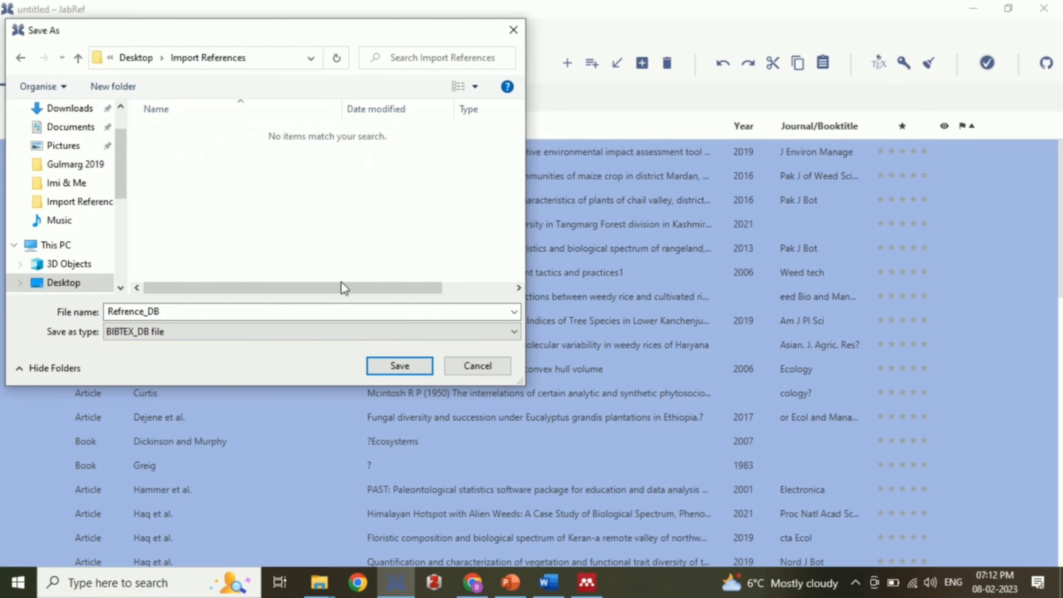
click(399, 366)
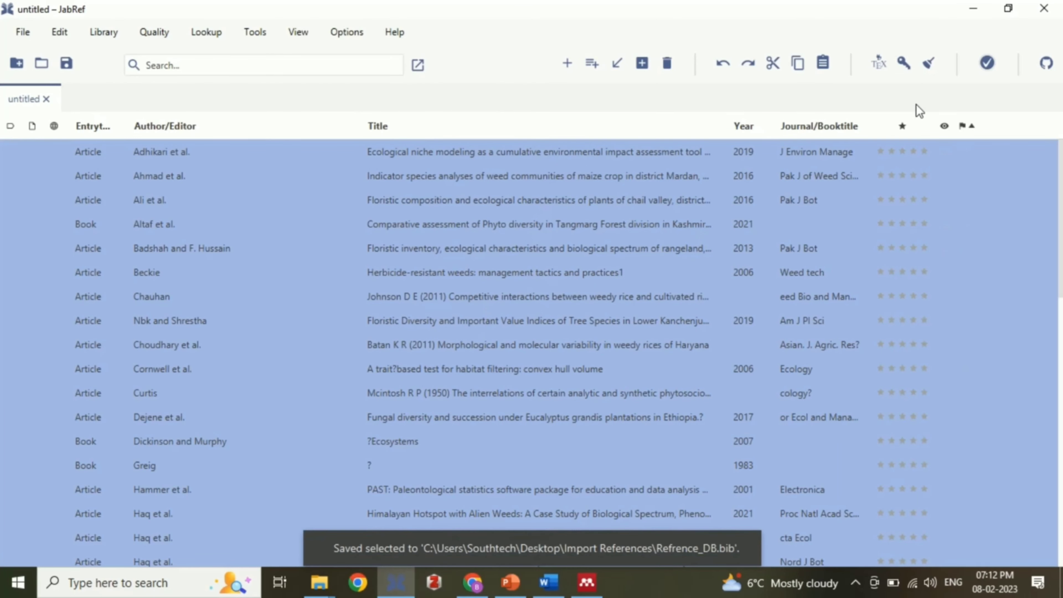
click(974, 8)
click(723, 317)
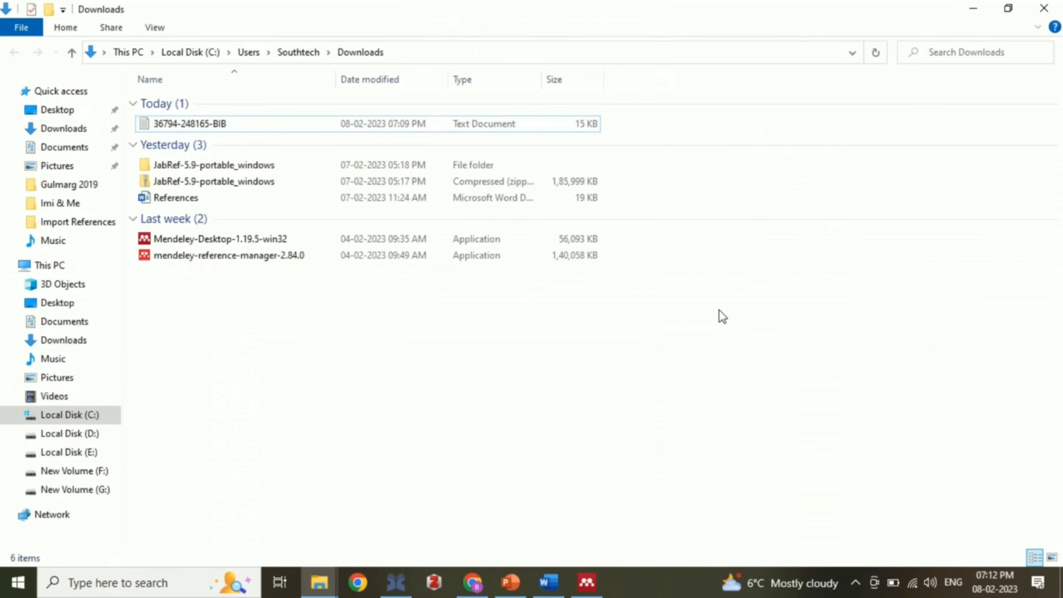
Step: Launch Mendeley Reference Manager from Windows search
click(196, 586)
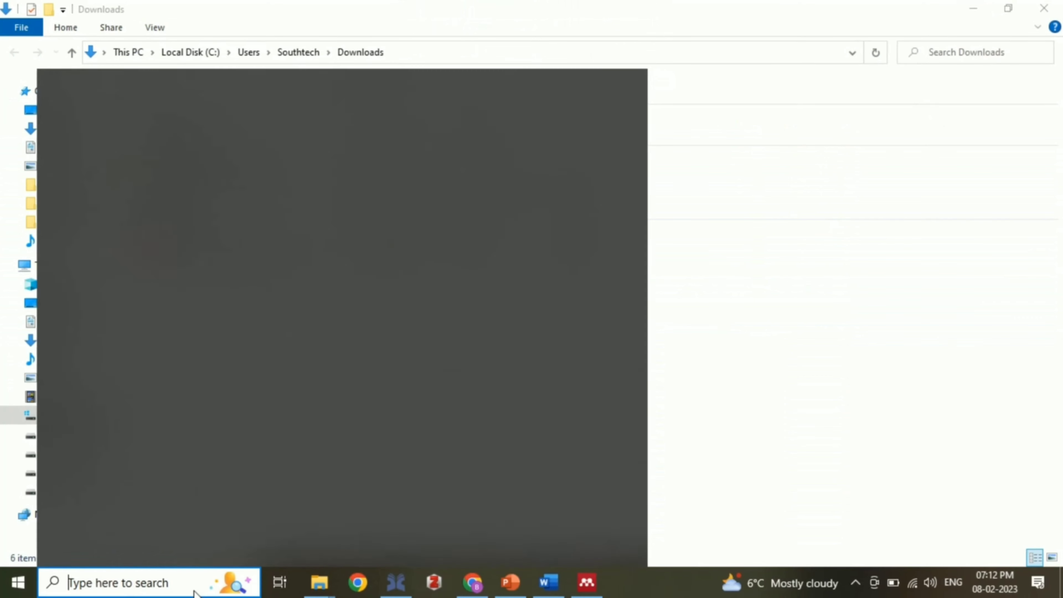
text(M)
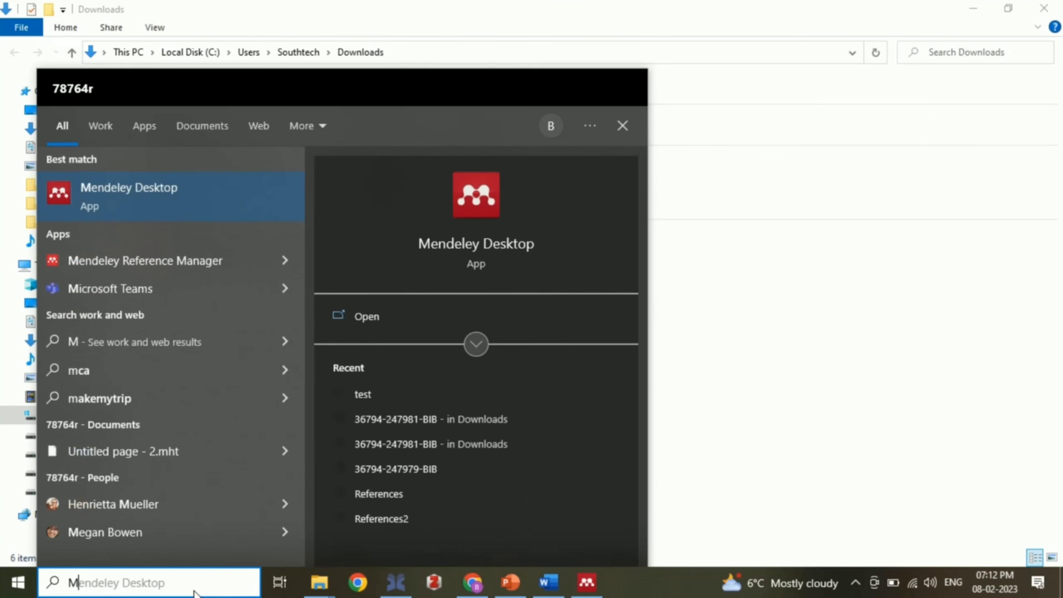
click(160, 261)
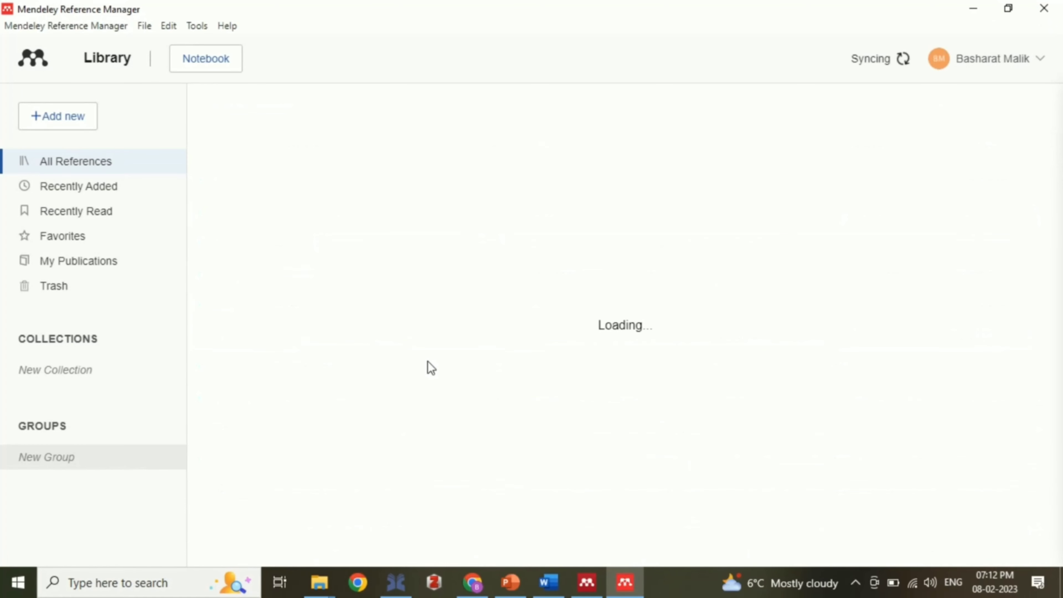
Step: Add a new collection named Test to the Mendeley library
click(55, 376)
drag(178, 272, 153, 447)
click(88, 462)
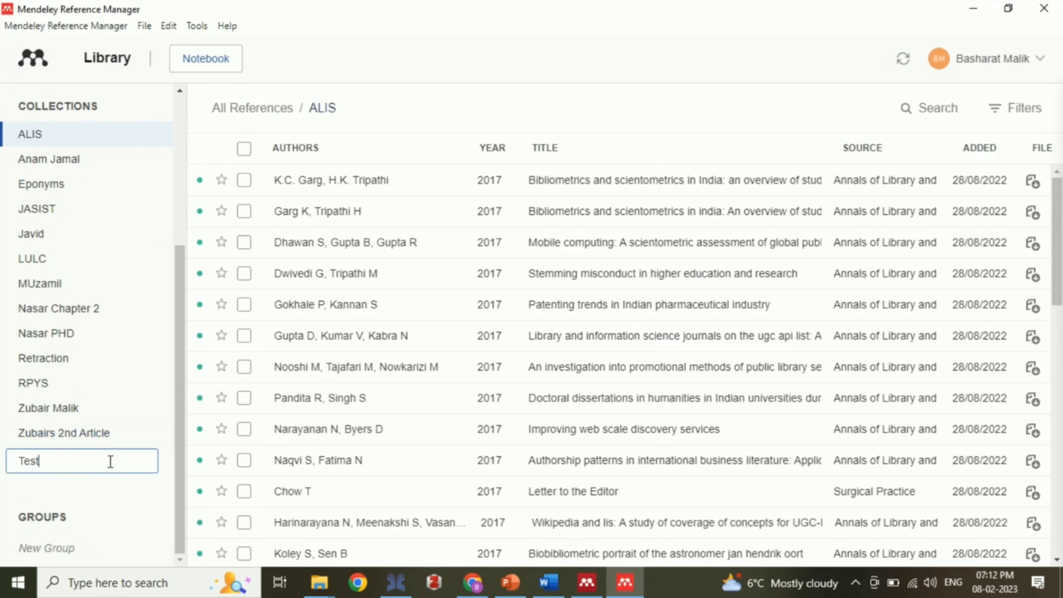
key(Return)
key(Escape)
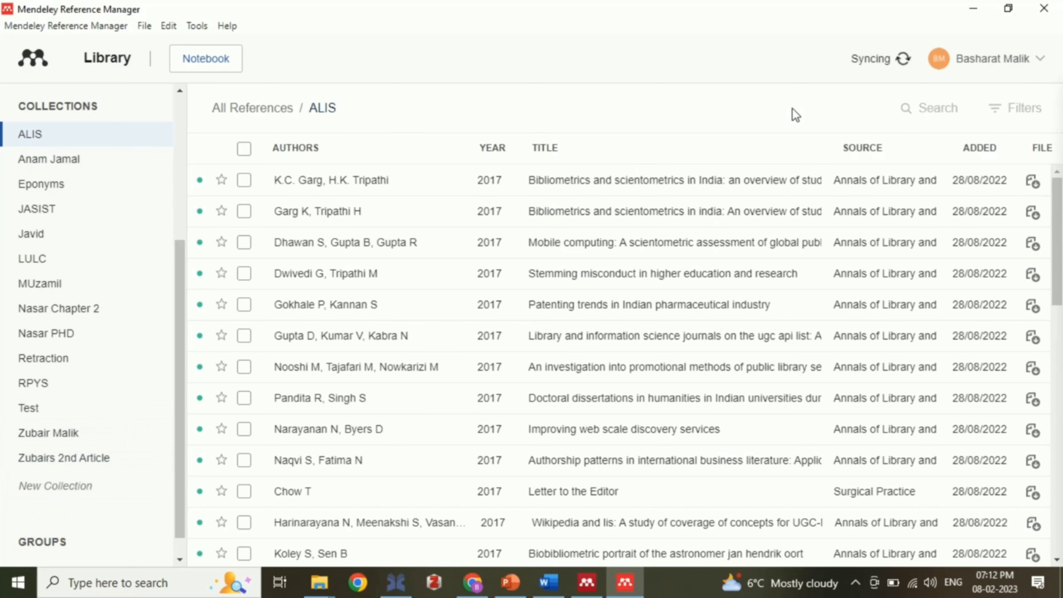
Step: Drag Refrence_DB.bib from the Import References folder into the Test collection, then close the upload panel
click(39, 409)
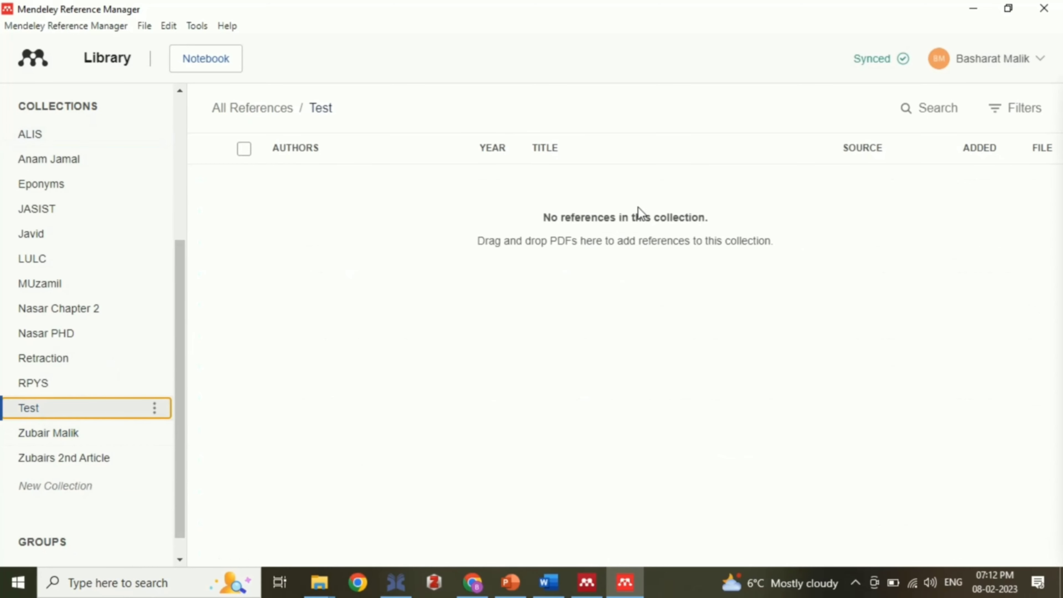
click(1020, 8)
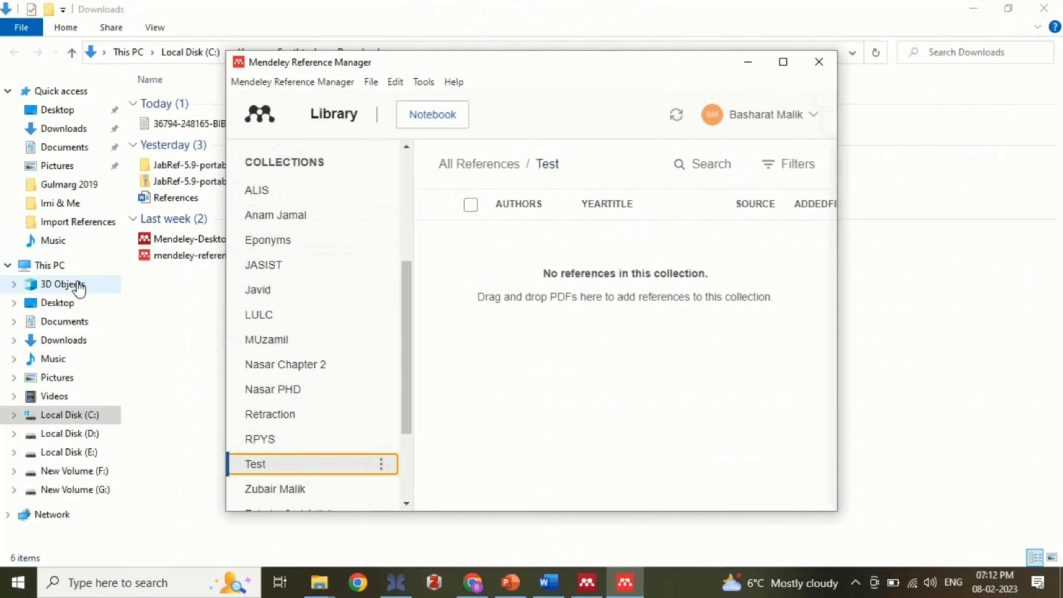
mouse_move(312, 573)
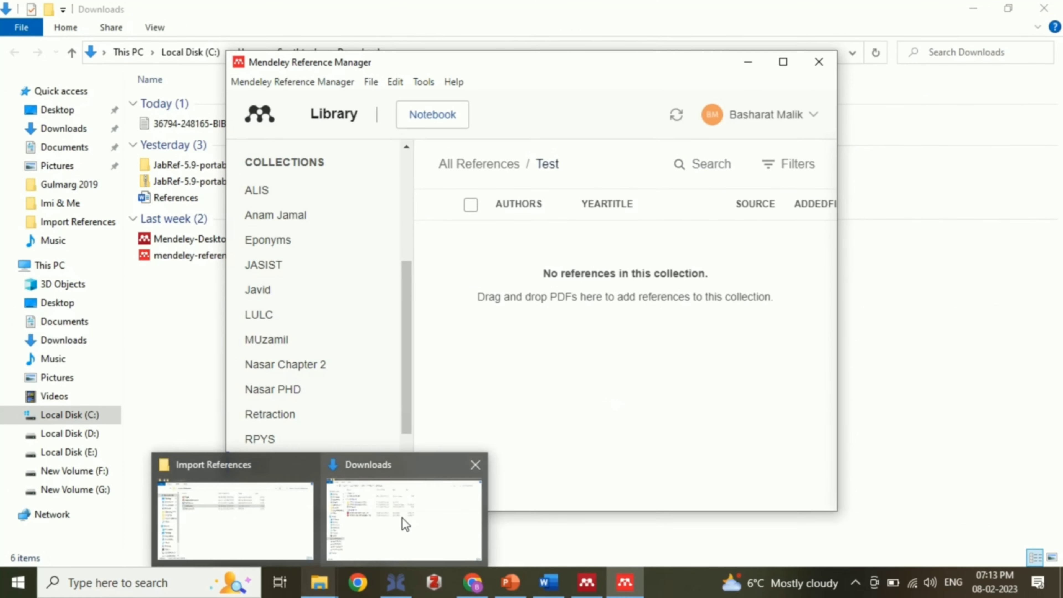
click(252, 515)
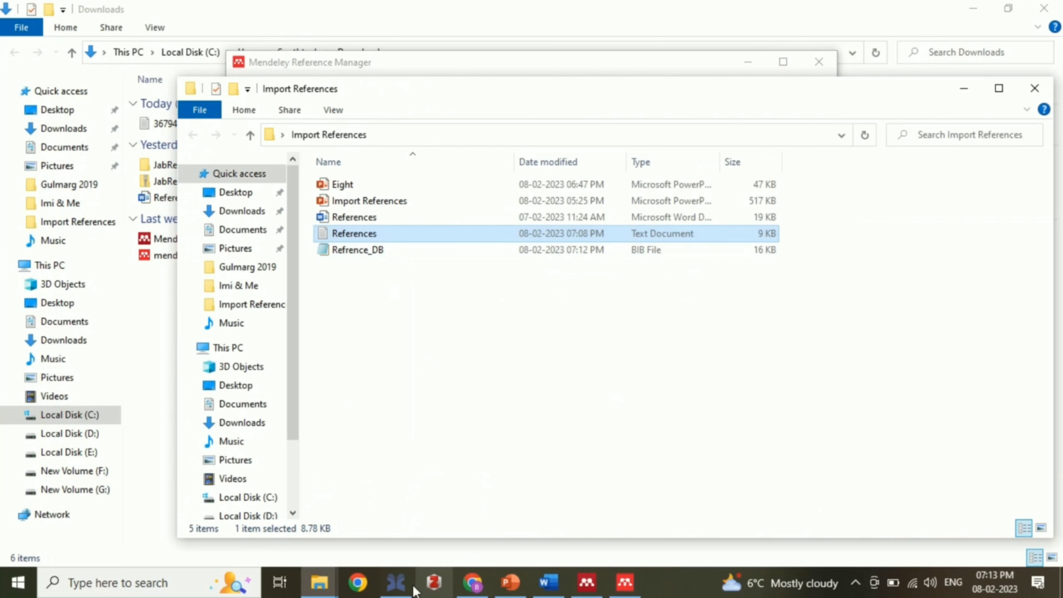
click(614, 586)
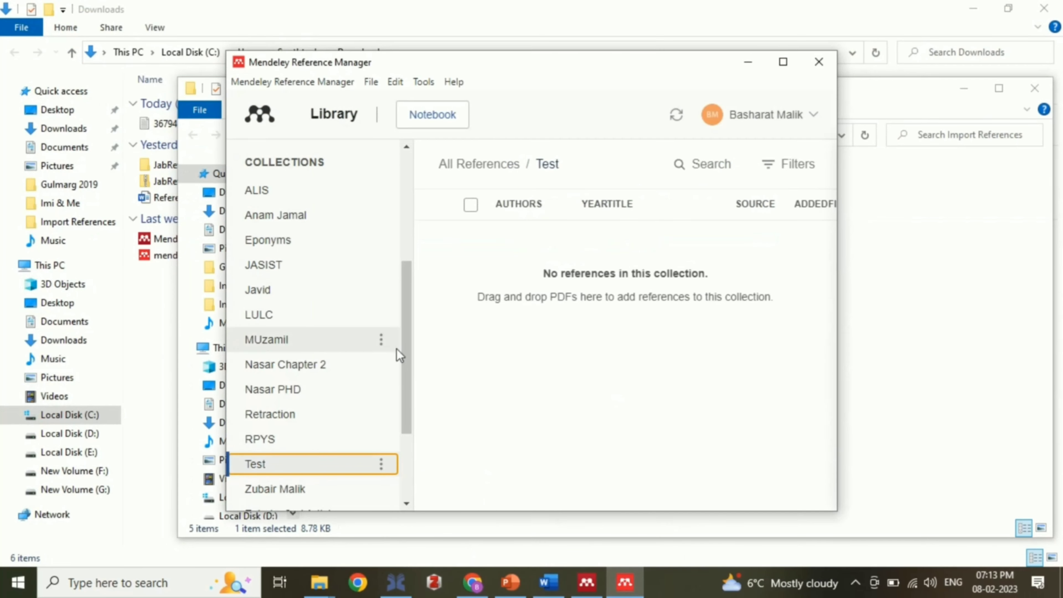
drag(340, 54, 487, 63)
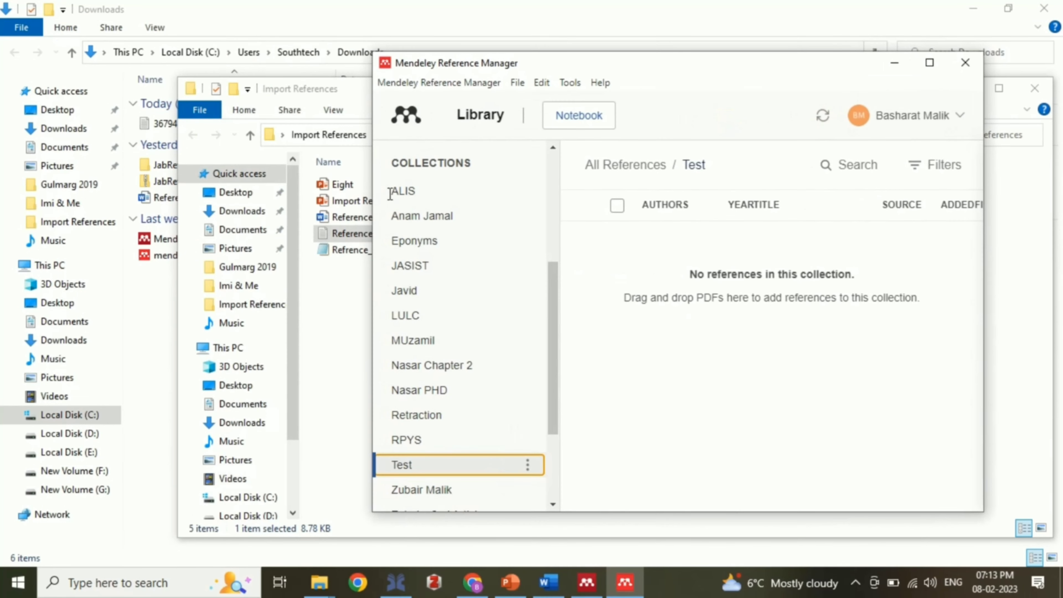
drag(346, 252, 818, 335)
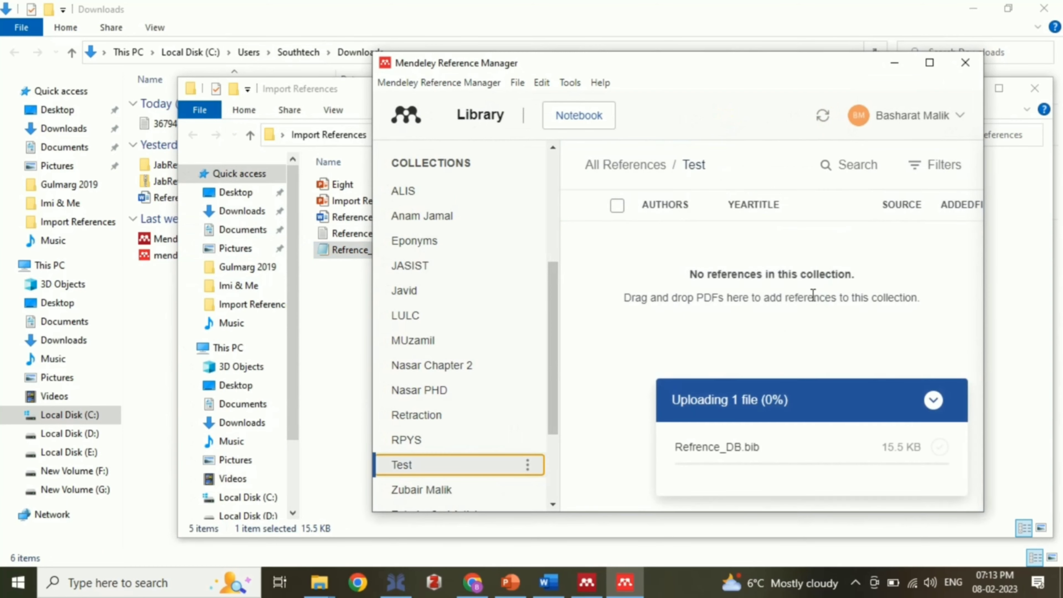
click(933, 62)
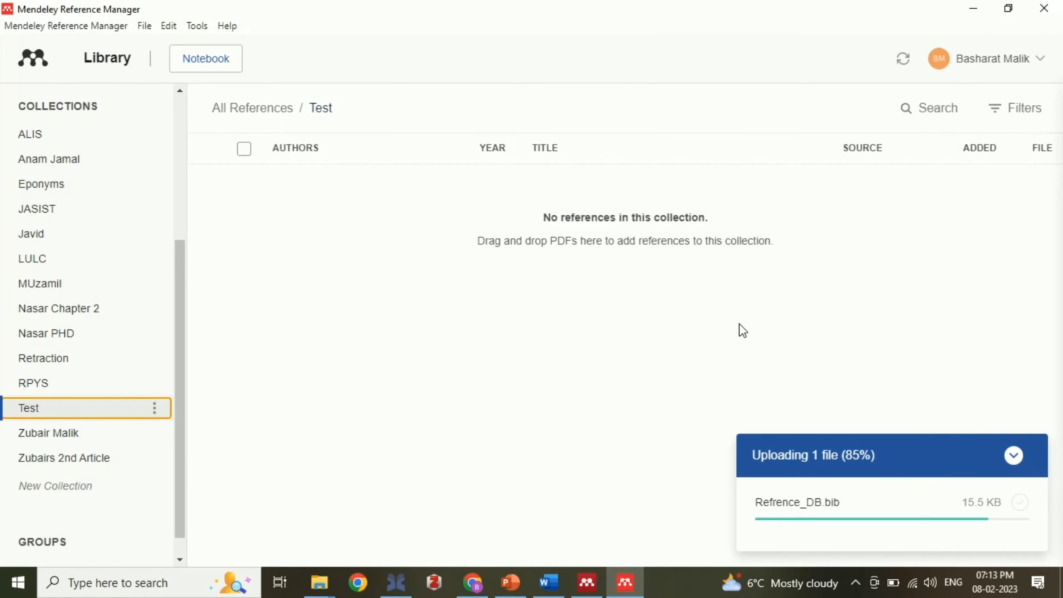
click(1023, 455)
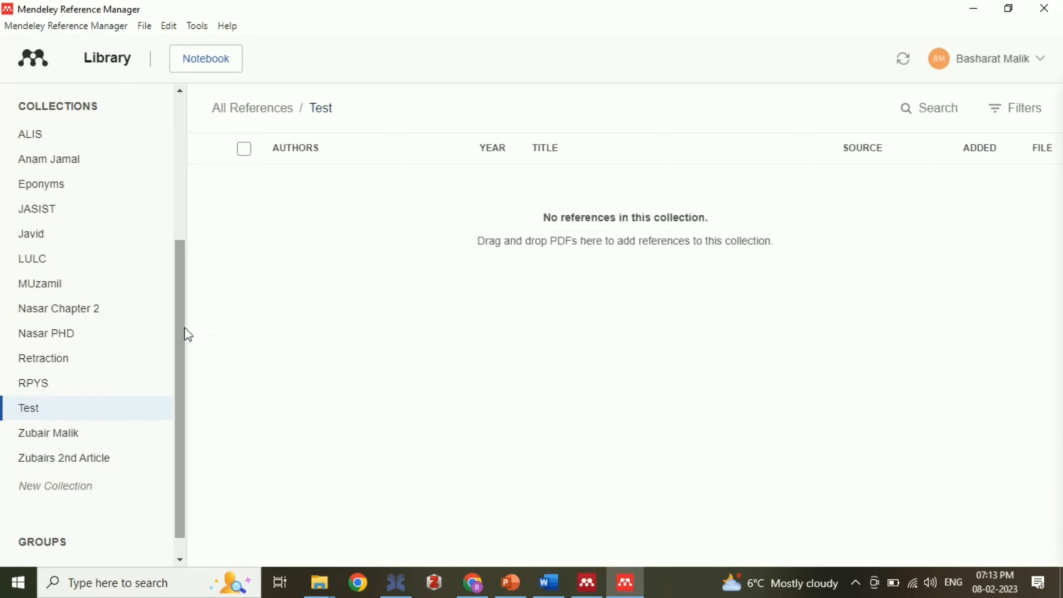
drag(185, 329, 187, 134)
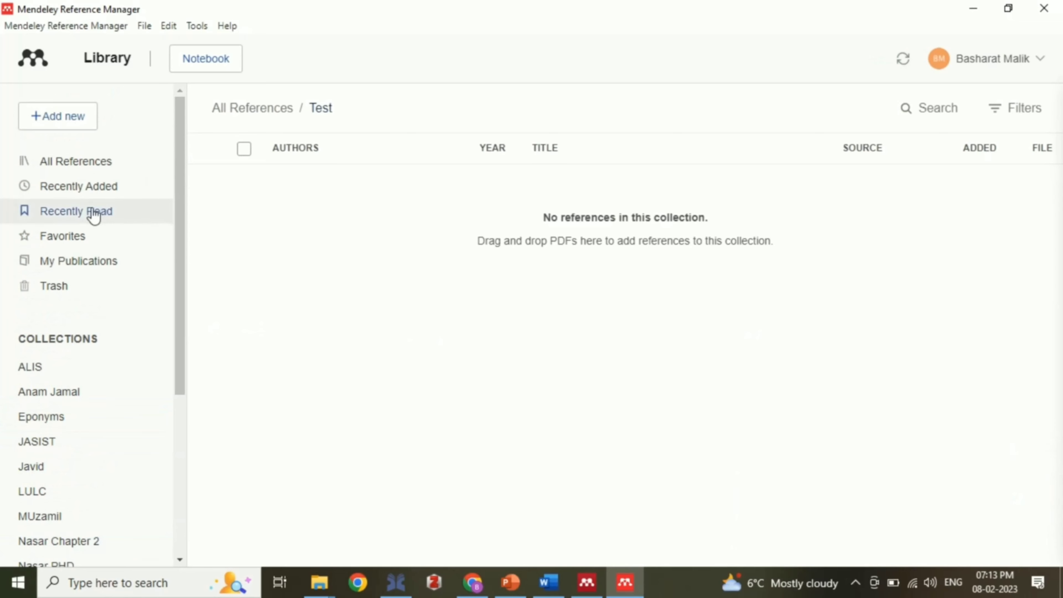
Step: Add all 48 recently added references to the Test collection
click(87, 187)
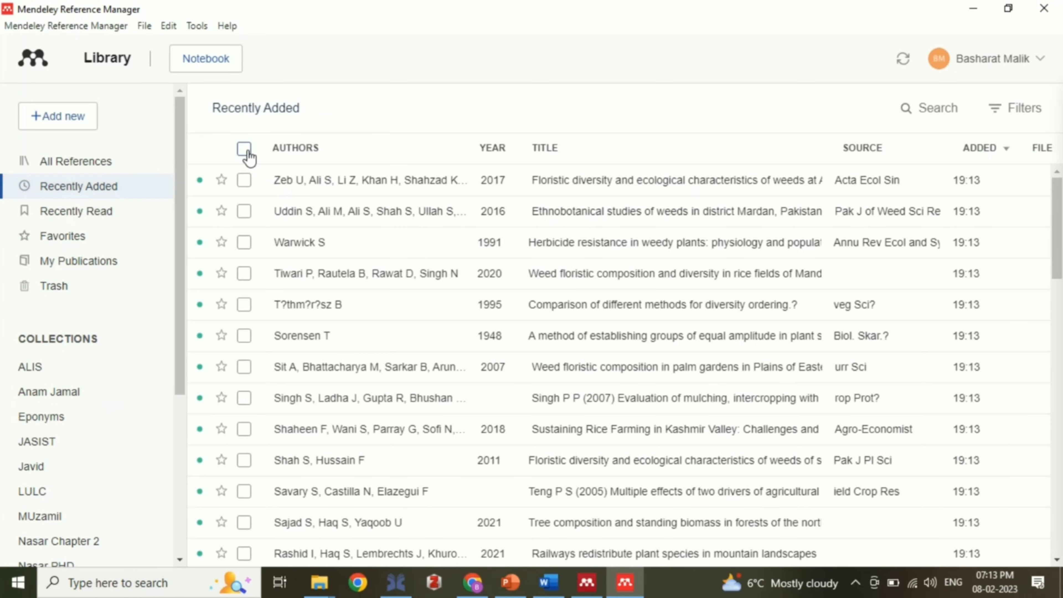
click(244, 148)
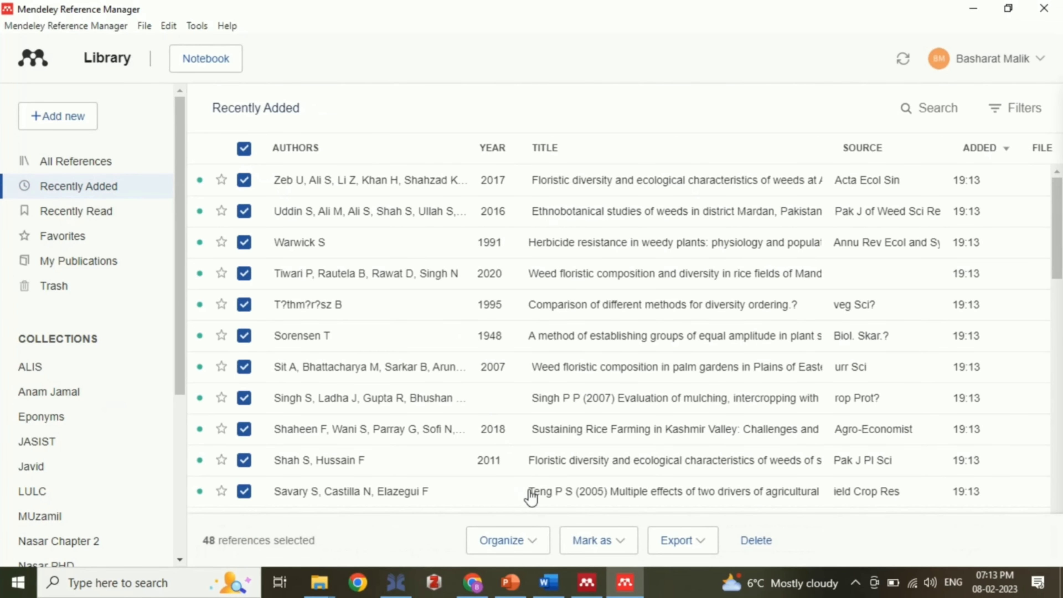
click(534, 546)
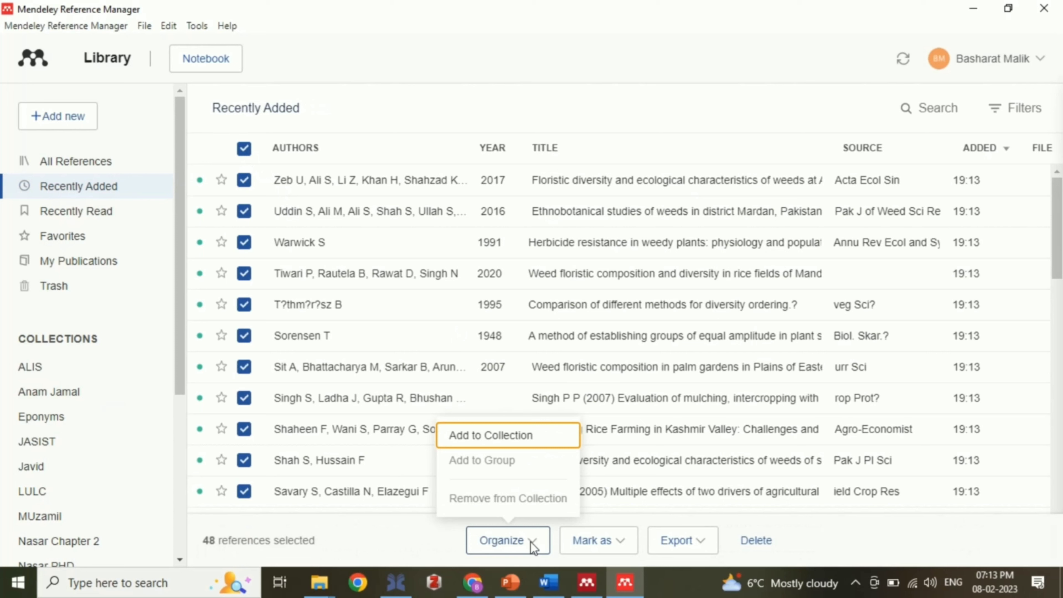
click(506, 444)
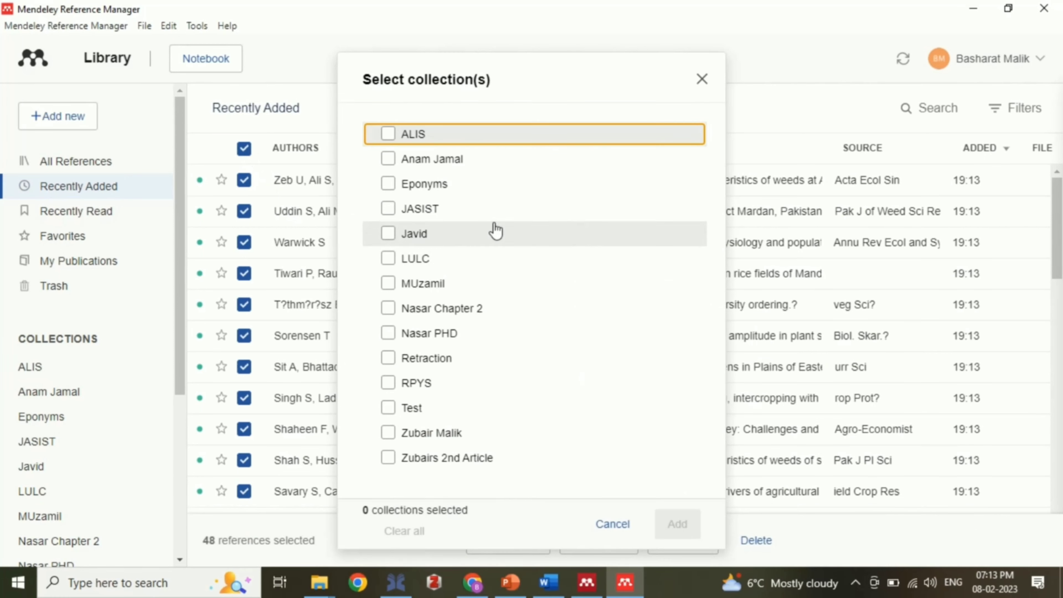
click(394, 410)
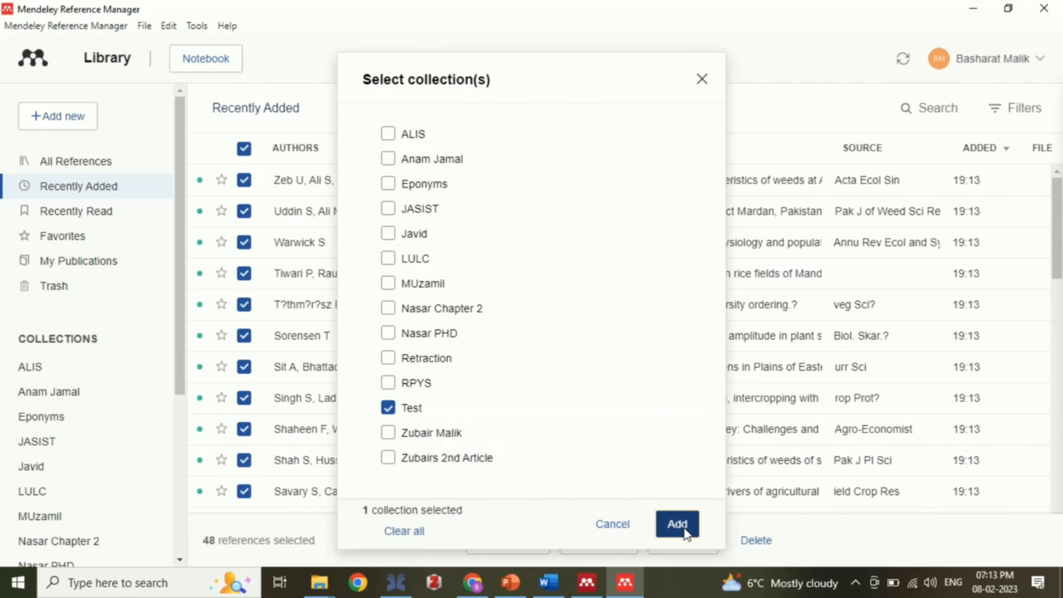
click(686, 531)
Step: Check the Test collection, then minimize Mendeley and the Downloads folder window
scroll(162, 403, down, 5)
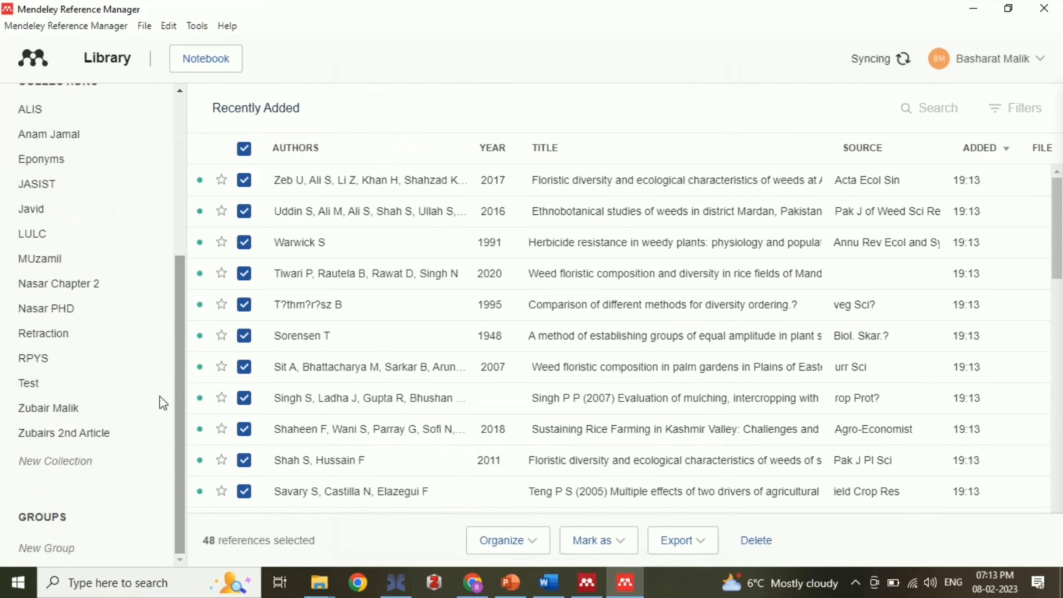
click(55, 383)
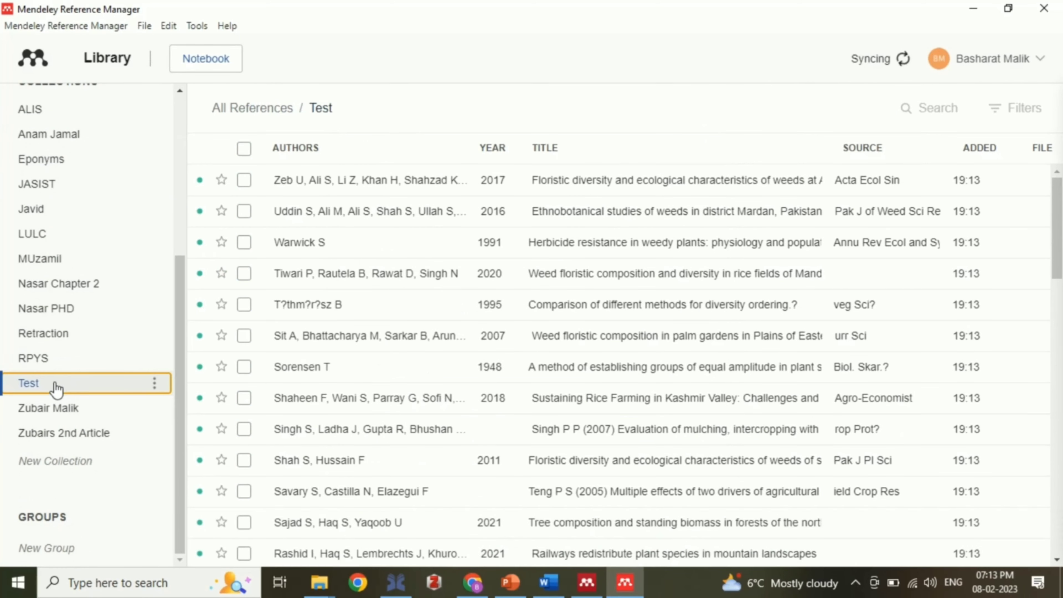
click(985, 8)
click(977, 10)
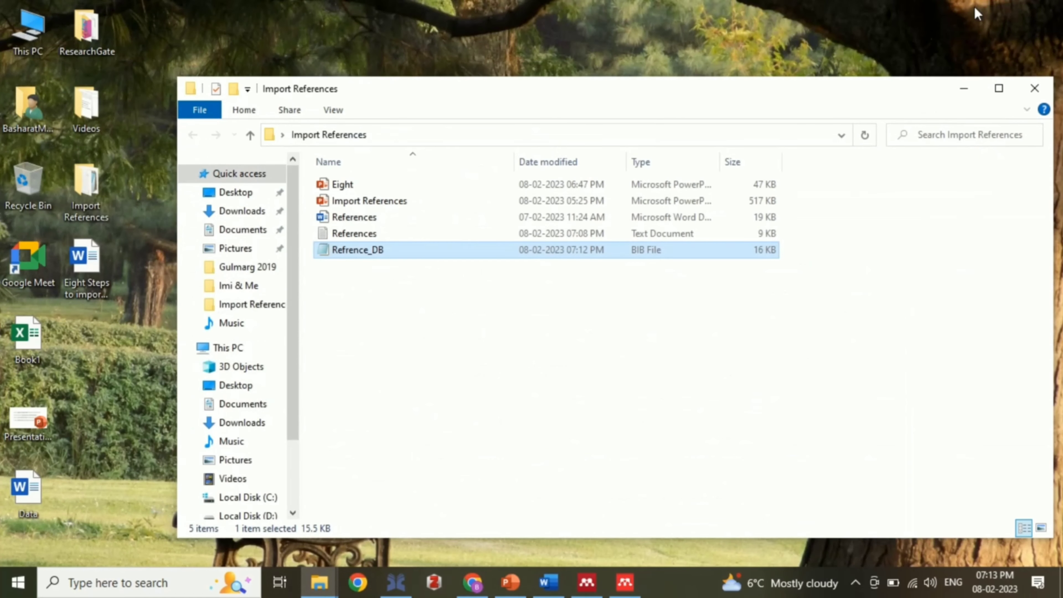
Step: Minimize the Import References folder and launch Zotero
click(971, 88)
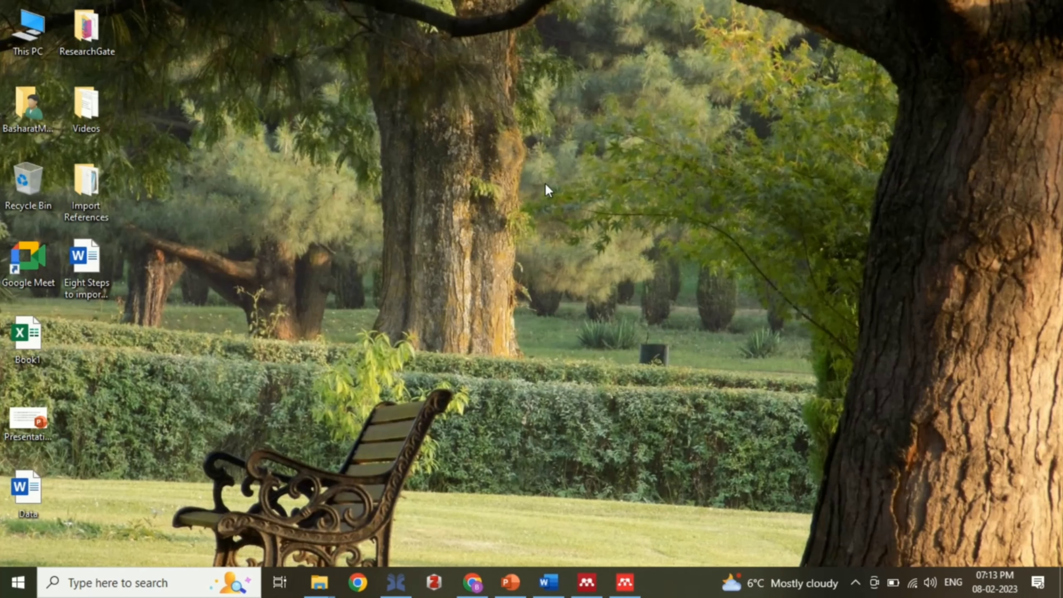
click(446, 580)
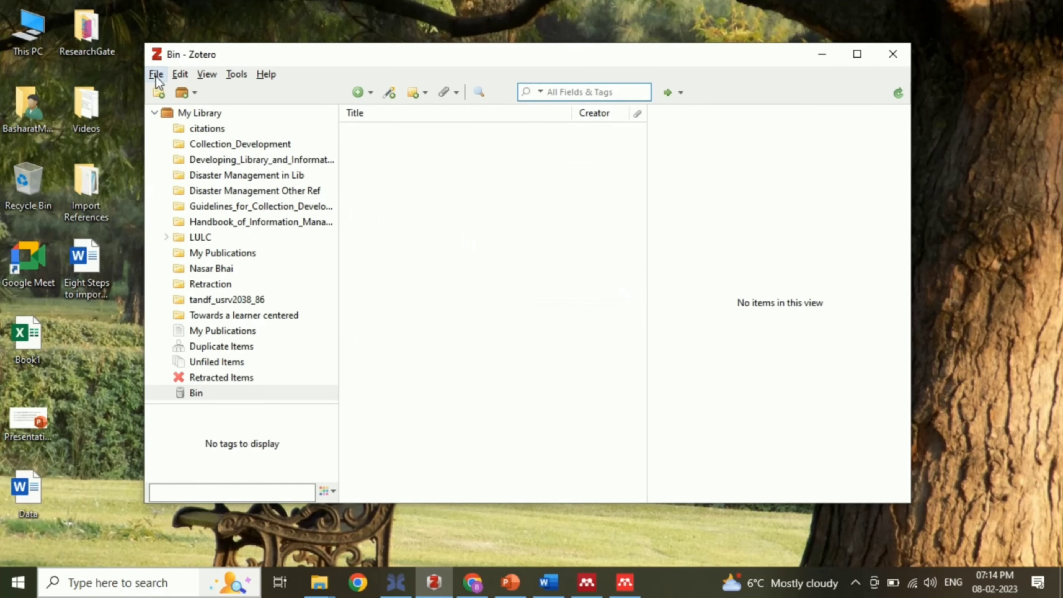
click(156, 74)
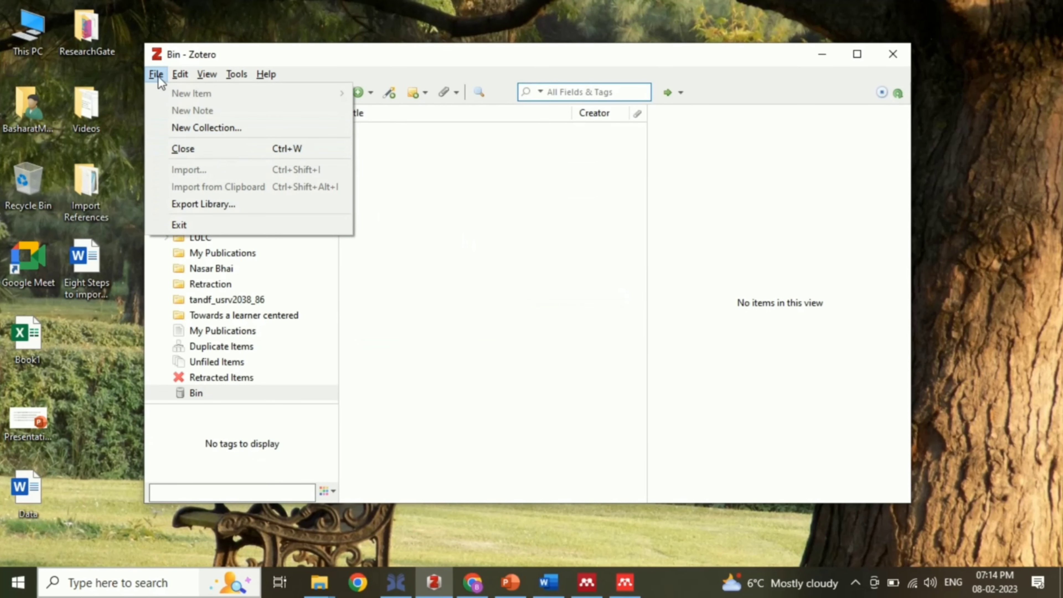
click(236, 319)
click(236, 319)
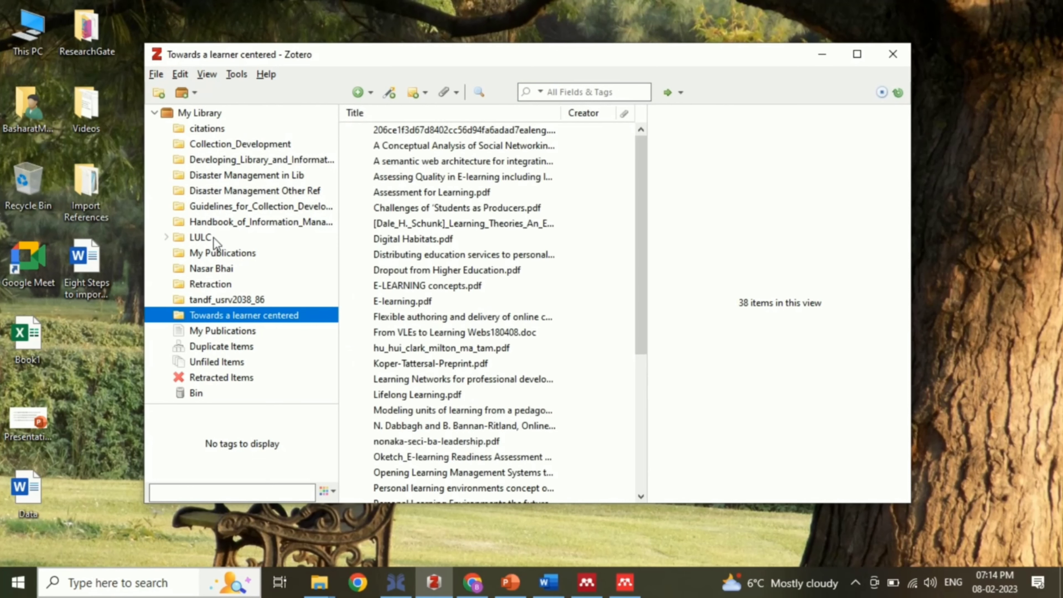
click(156, 75)
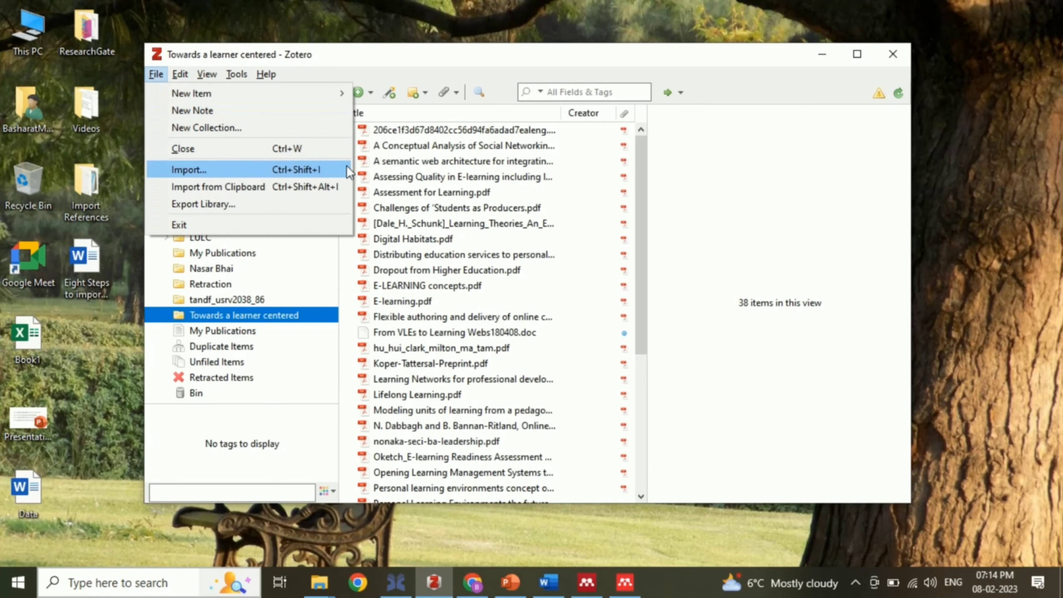
click(325, 170)
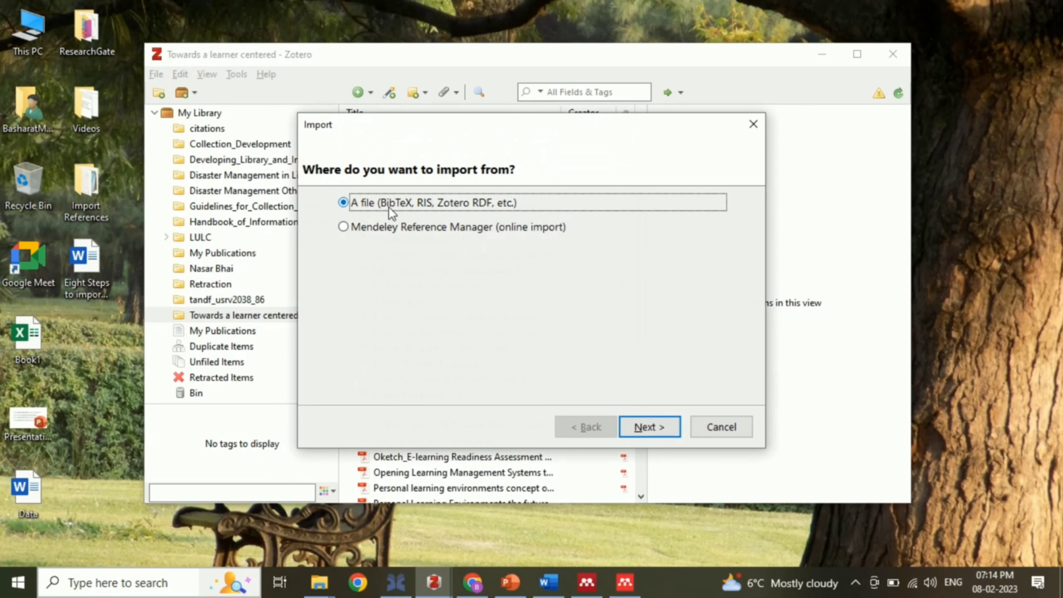
click(657, 429)
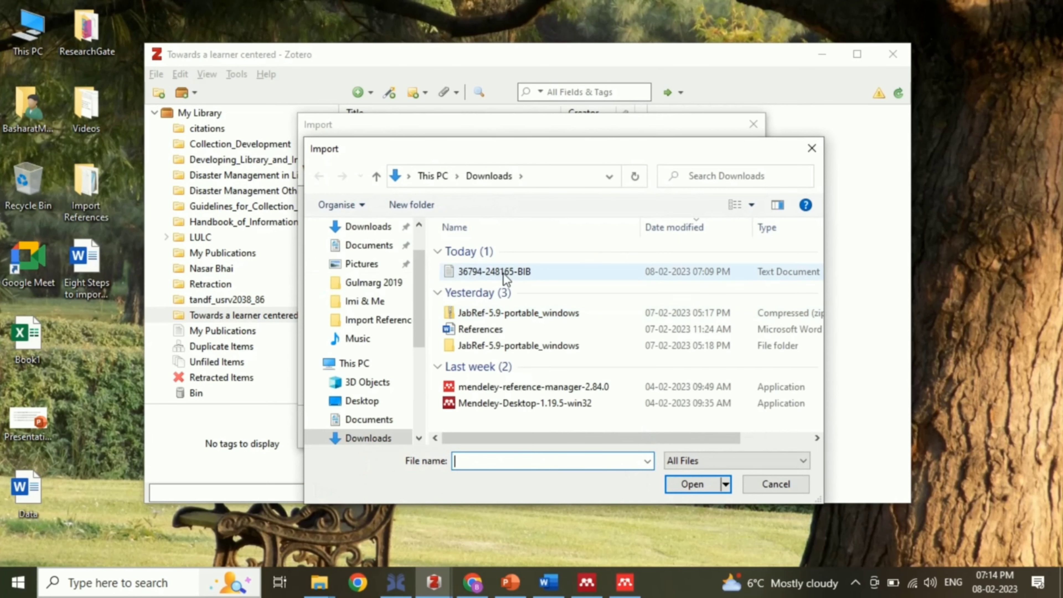
click(502, 274)
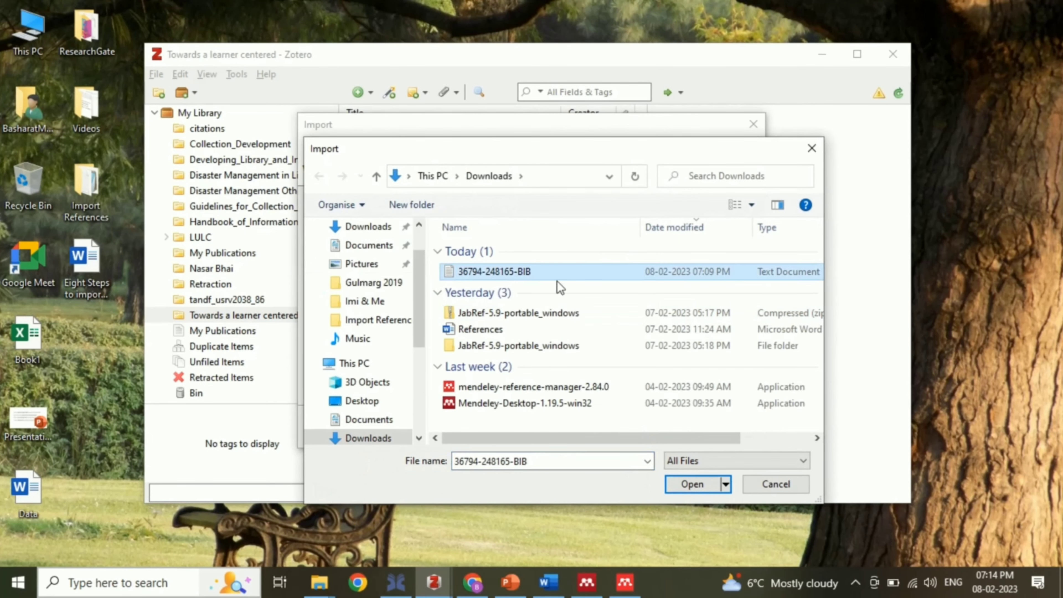
click(695, 482)
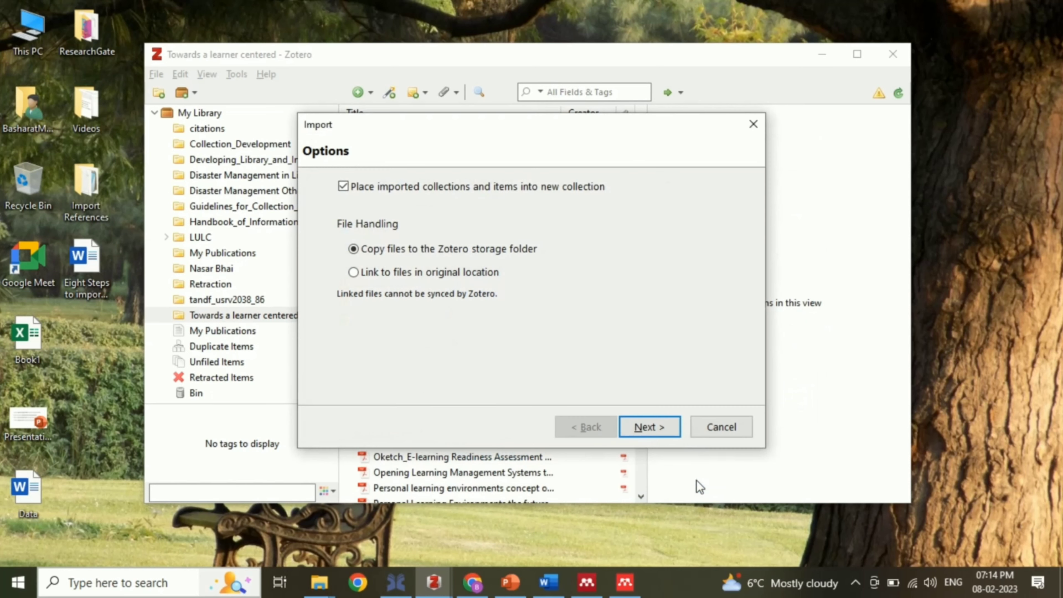
click(655, 423)
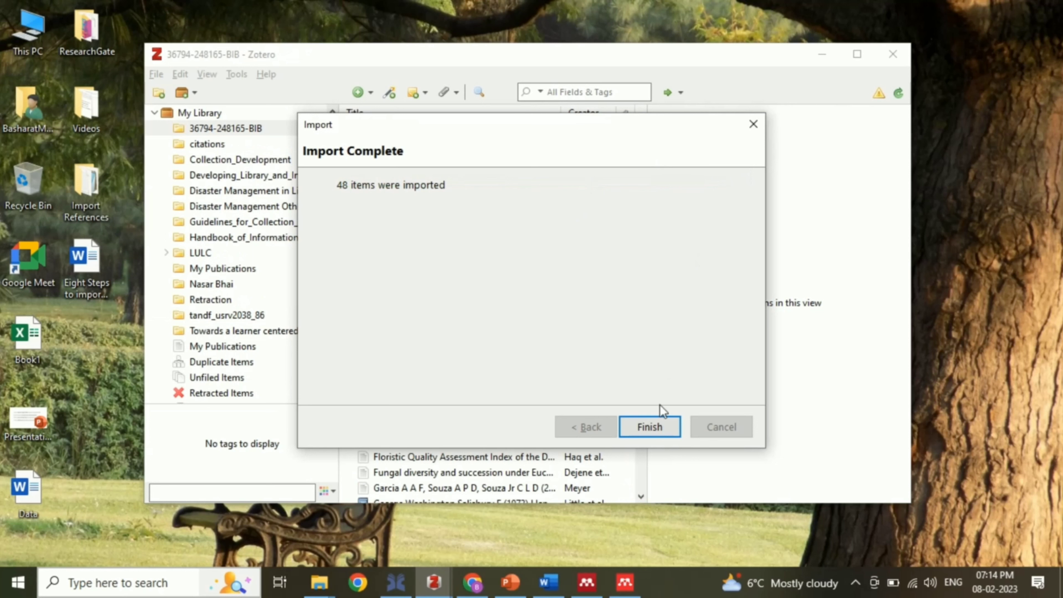
click(659, 423)
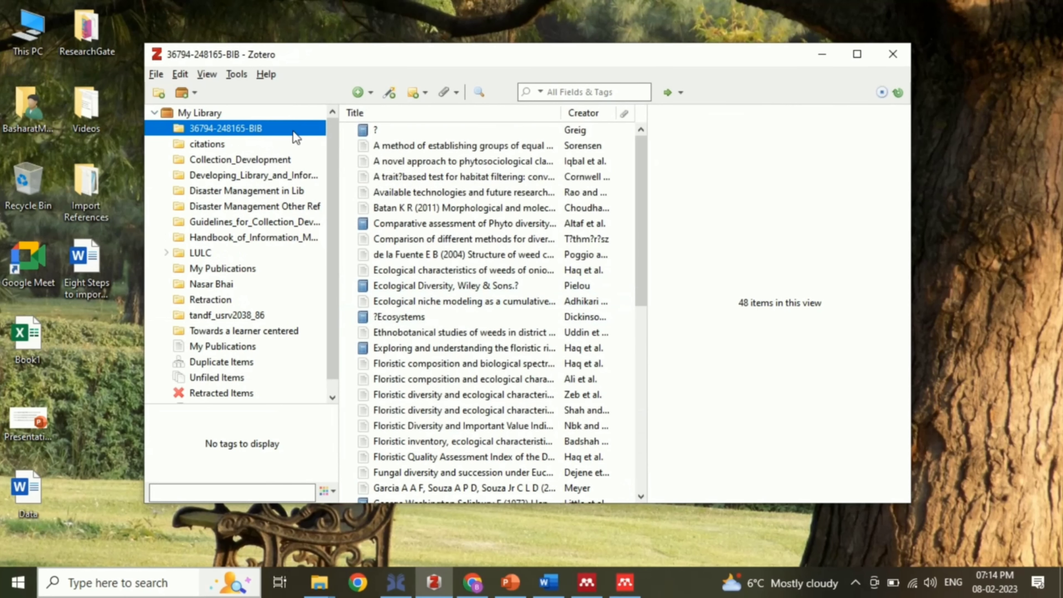
Step: Import Refrence_DB from Desktop > Import References into a new Refrence_DB collection, then minimize Zotero
click(158, 78)
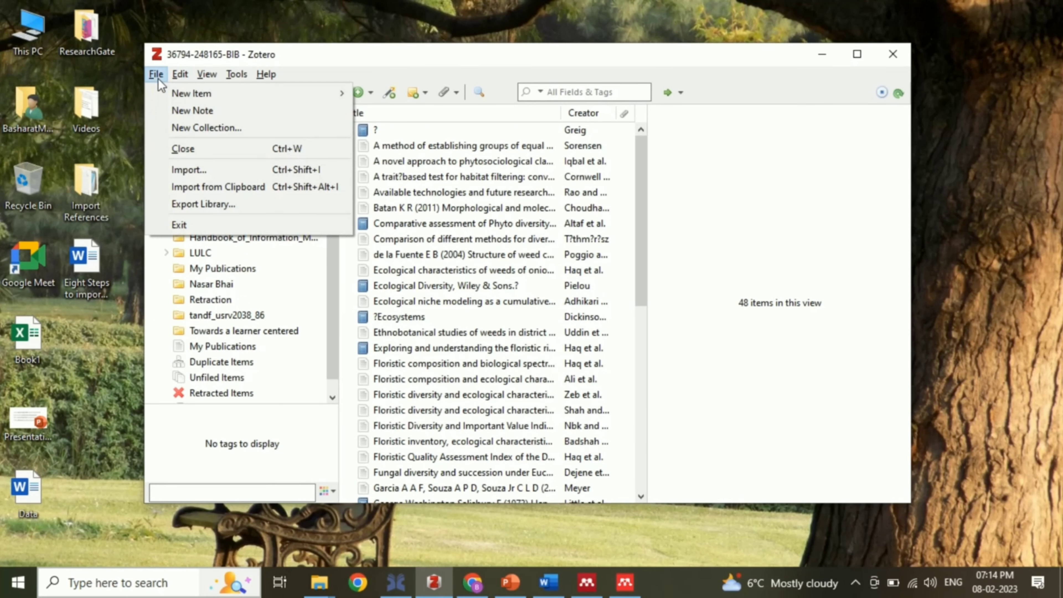
click(205, 169)
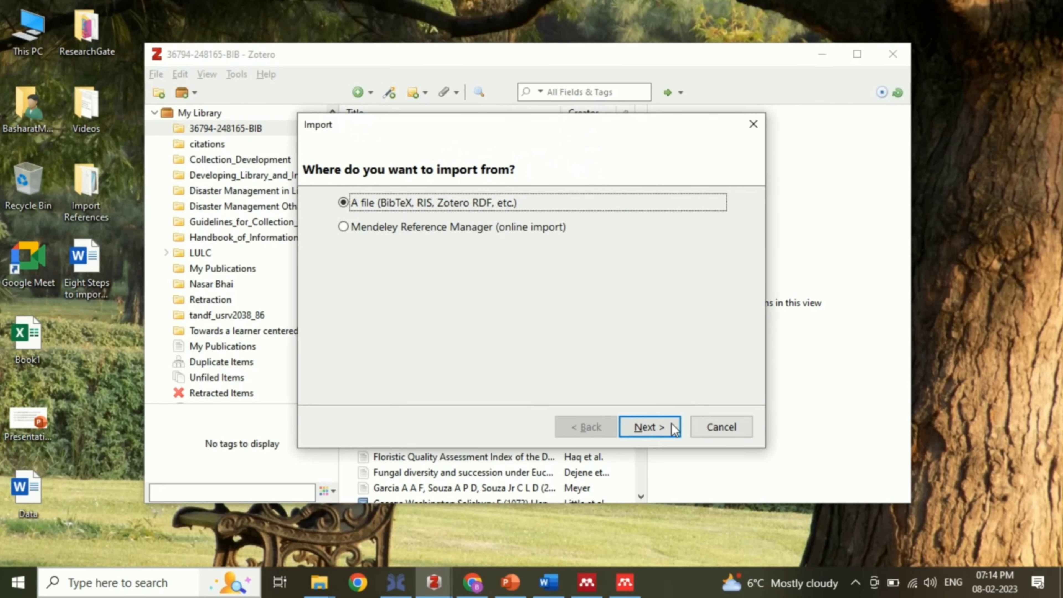
click(650, 426)
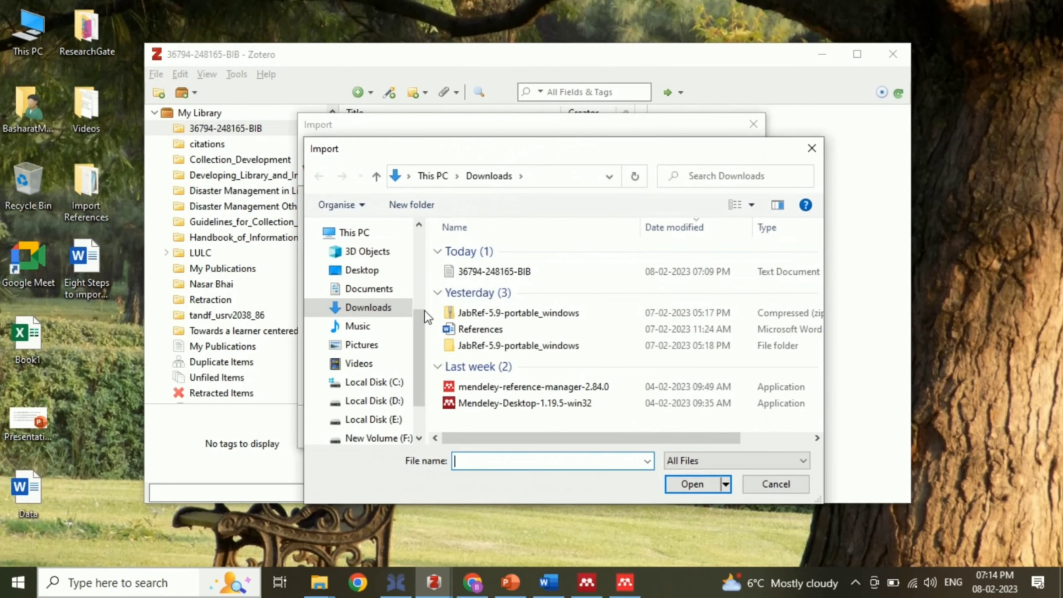
click(375, 272)
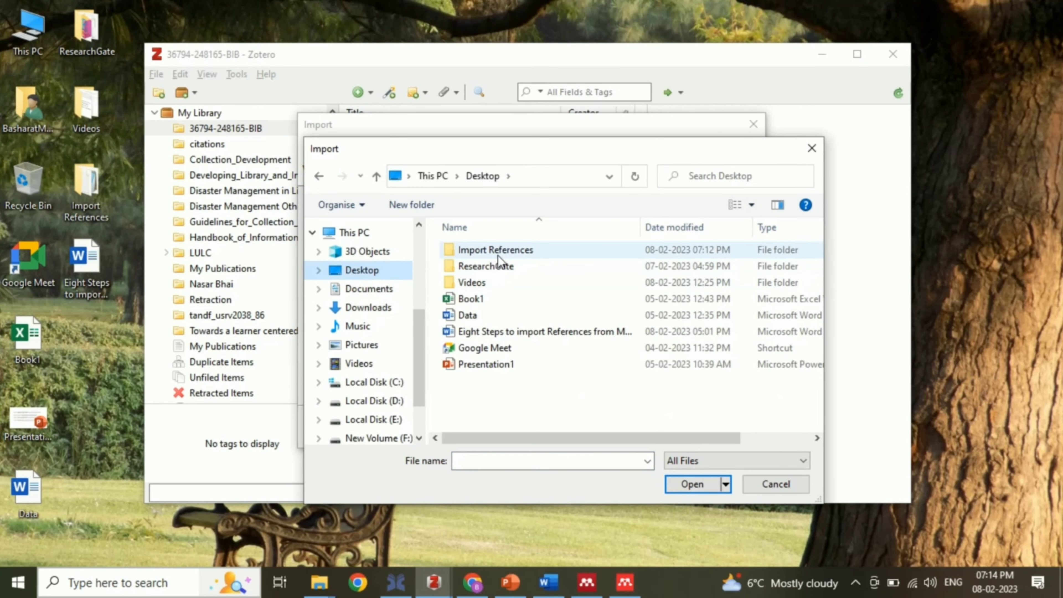
double_click(498, 253)
double_click(486, 315)
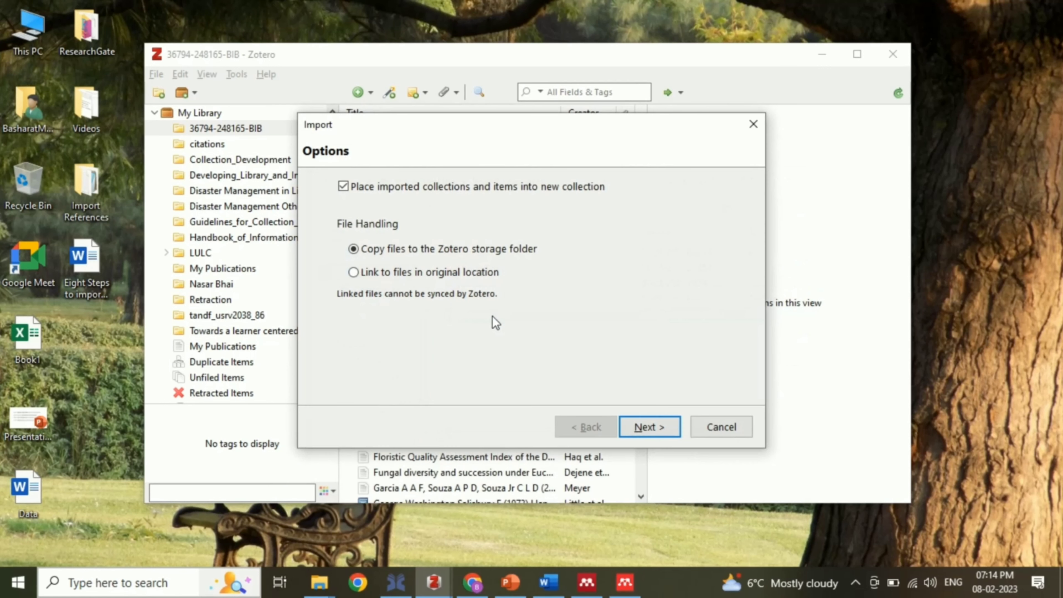
click(642, 426)
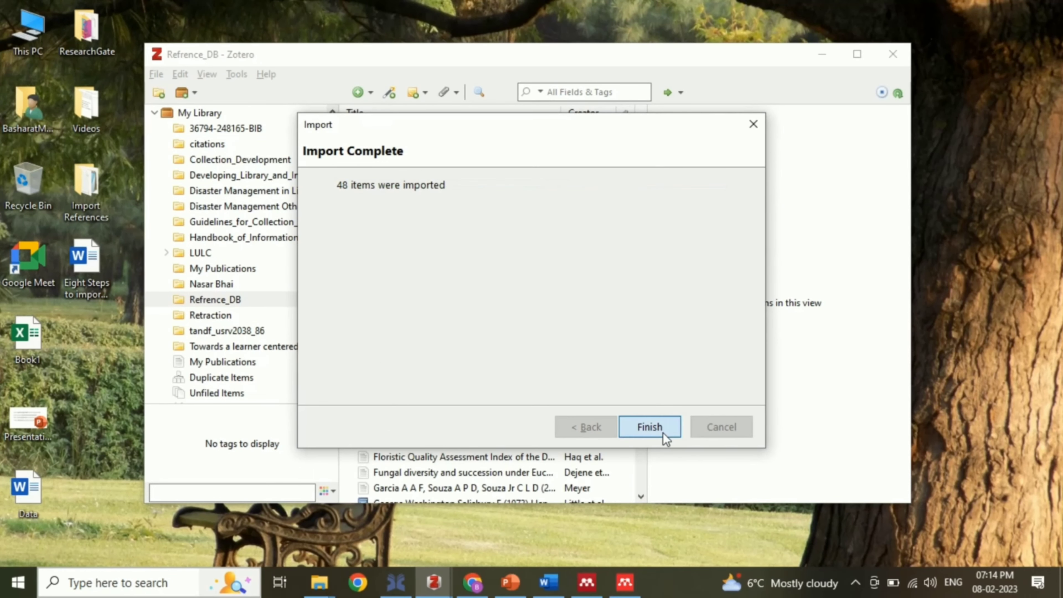
click(663, 433)
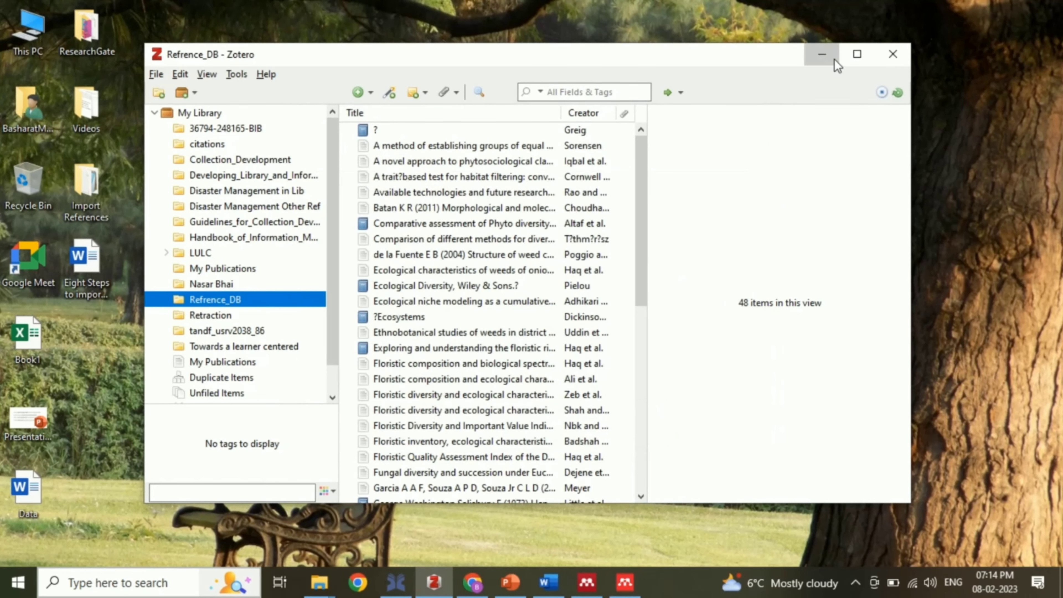
click(821, 54)
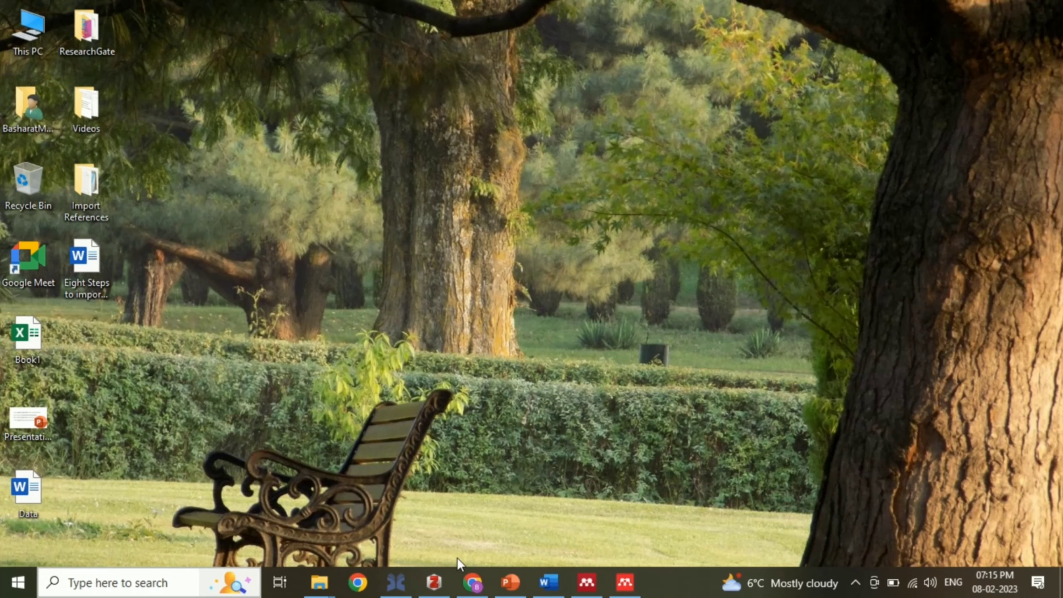
Step: Leave Zotero minimized with only the bare Windows desktop showing
mouse_move(495, 29)
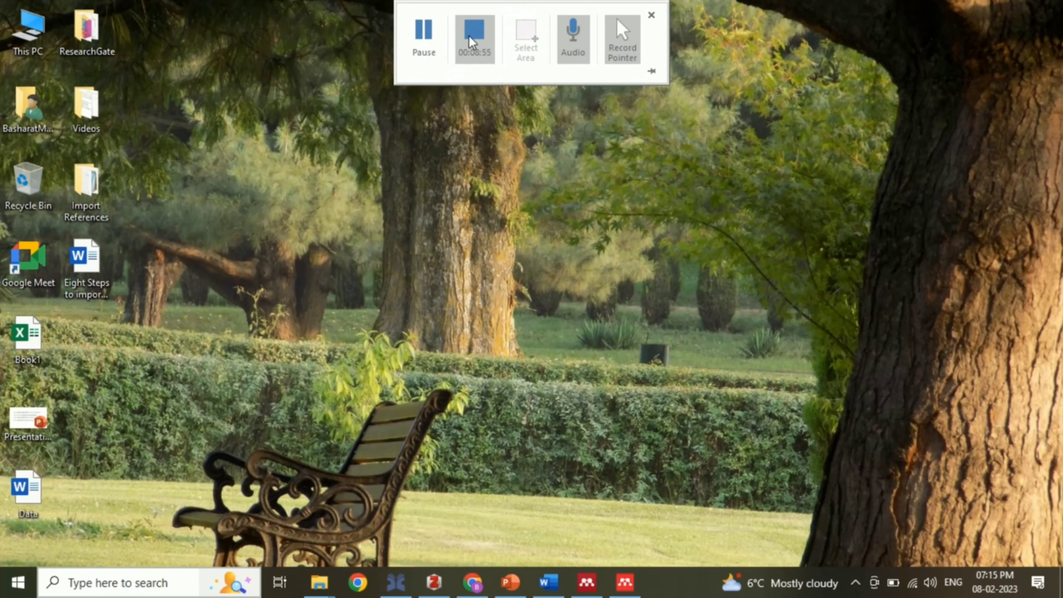